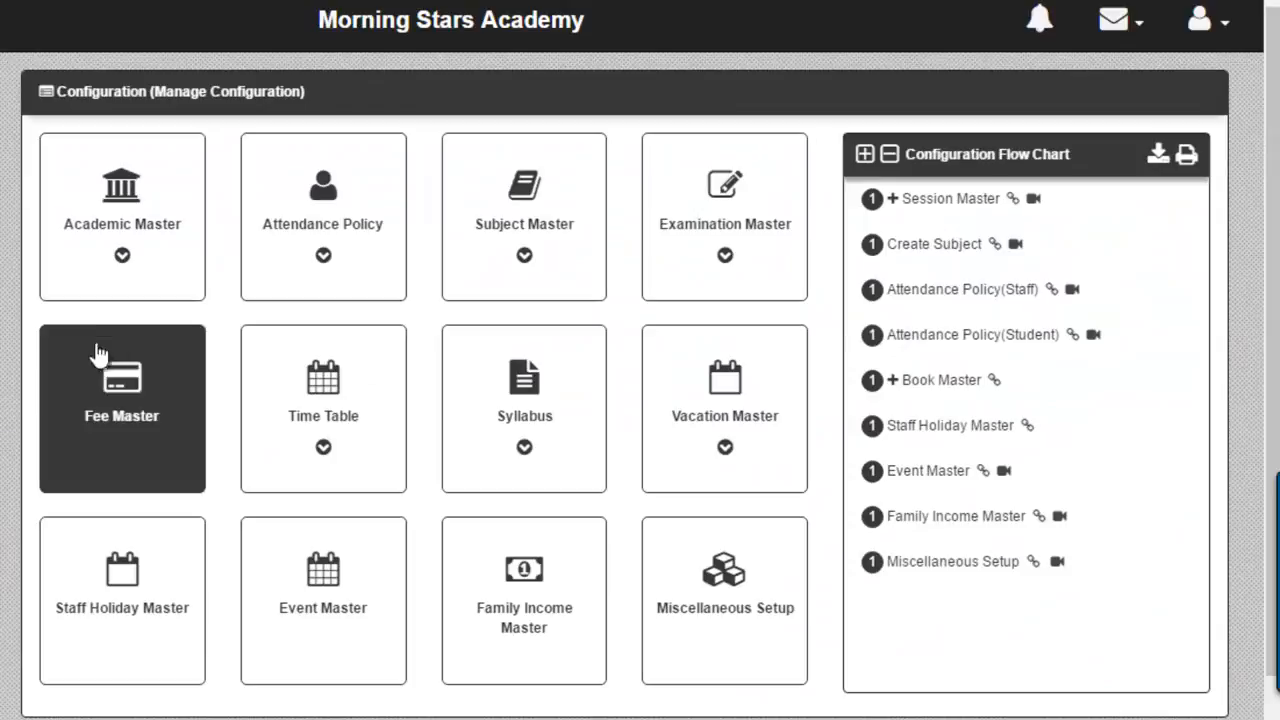
- Open the Academic Master quick setup and start a new session named SESSION 2018
{"action": "left_click", "coordinate": [122, 258]}
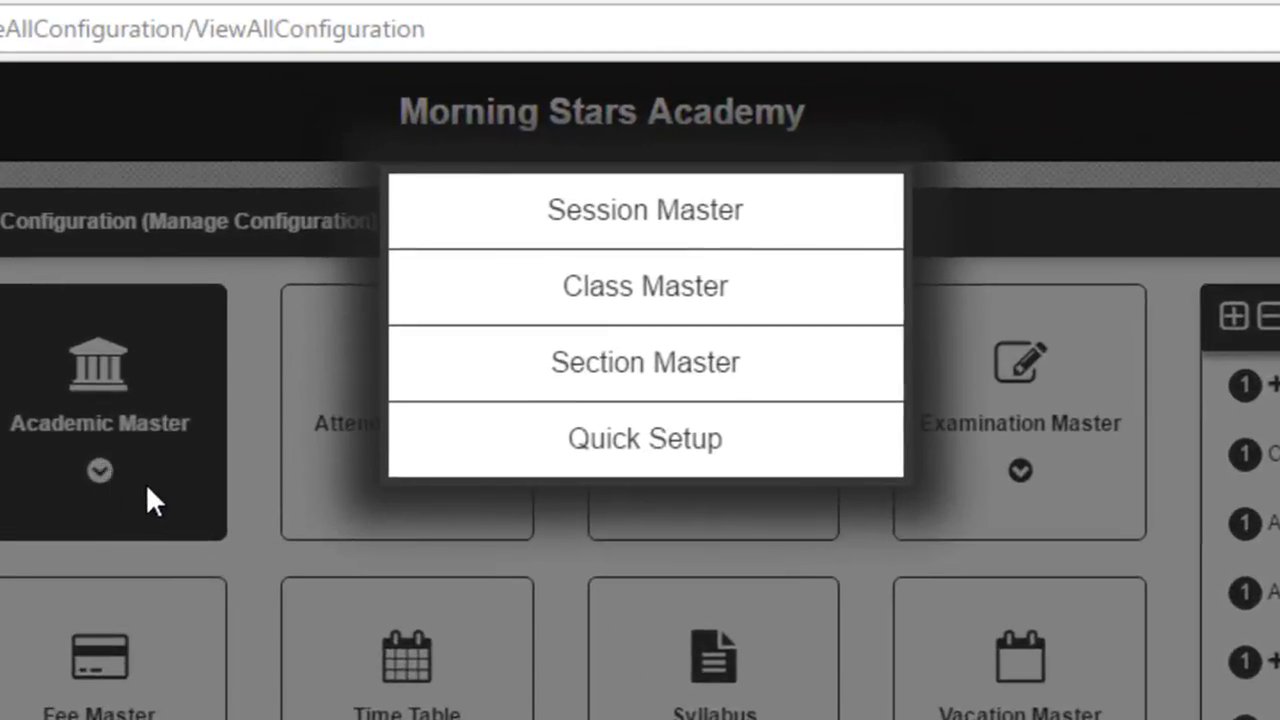
{"action": "left_click", "coordinate": [634, 458]}
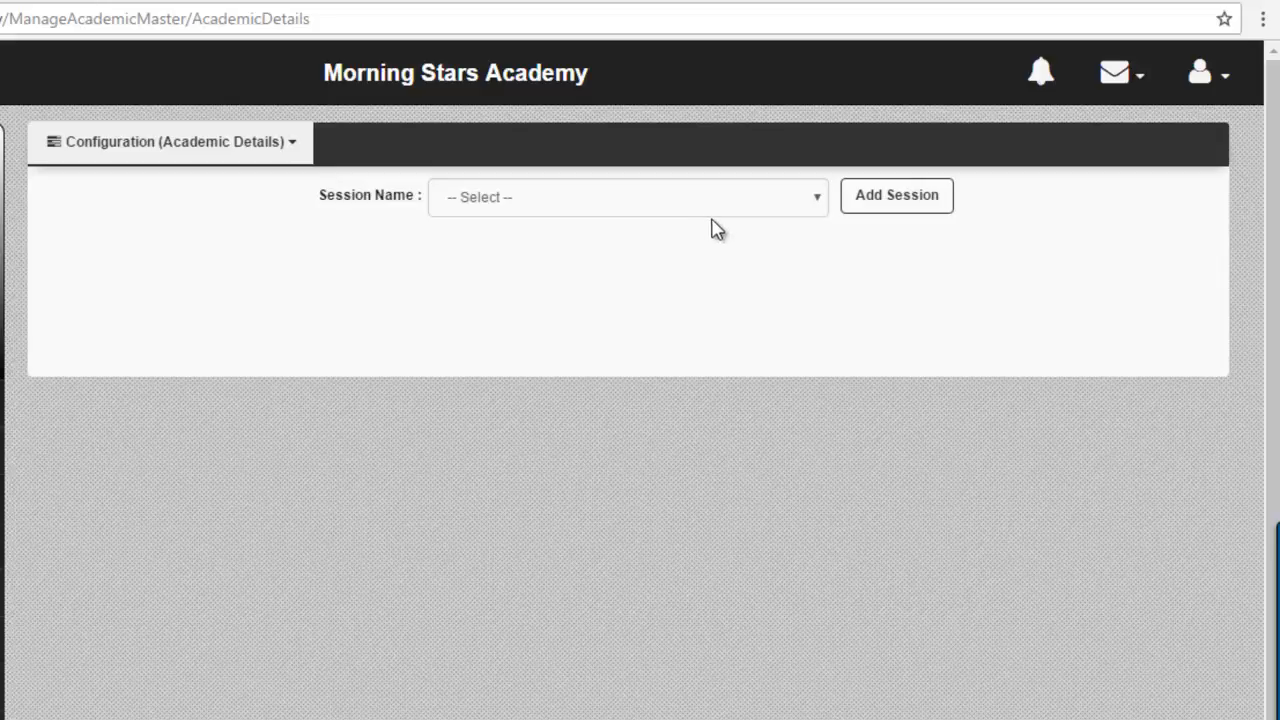
{"action": "left_click", "coordinate": [887, 205]}
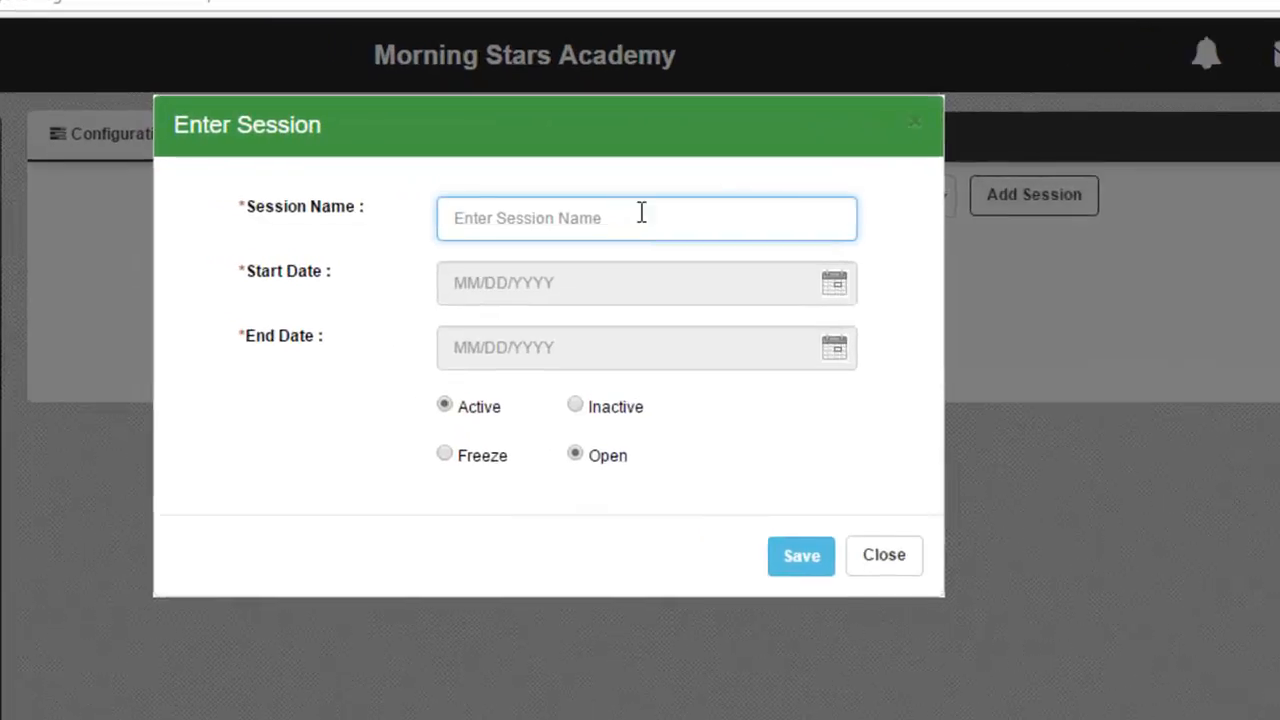
{"action": "type", "text": "SESSION"}
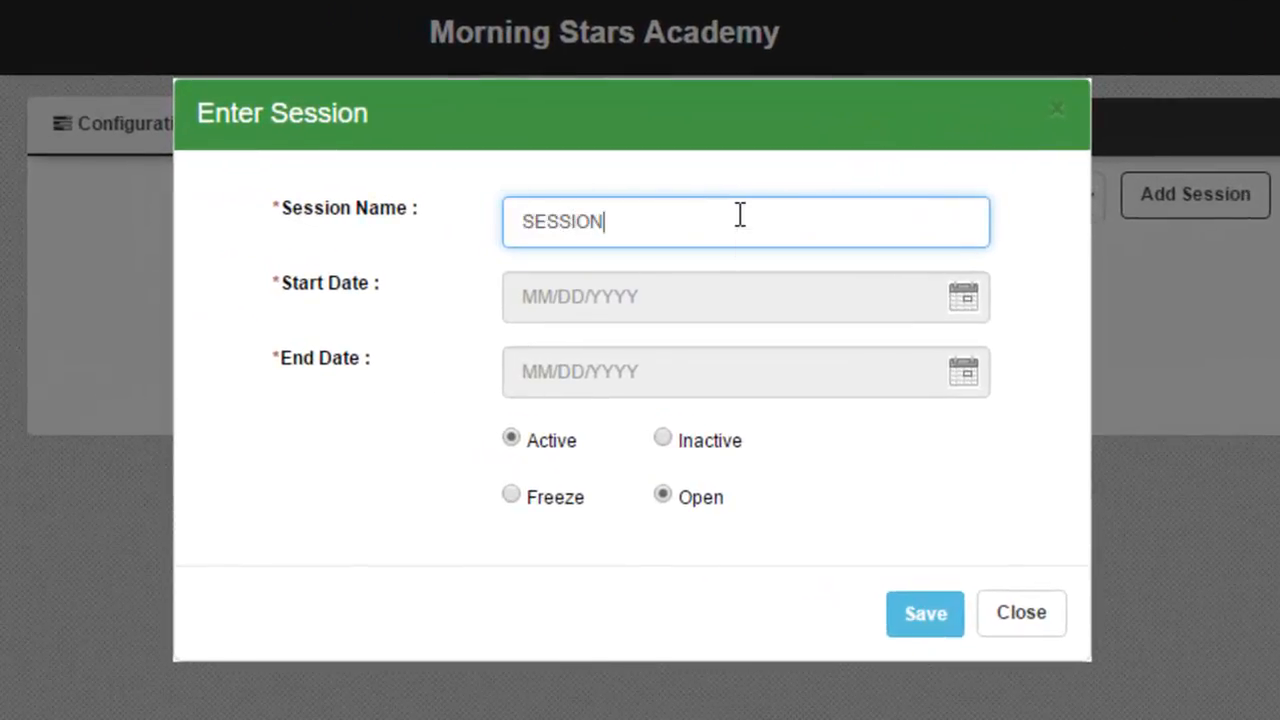
{"action": "type", "text": " 20"}
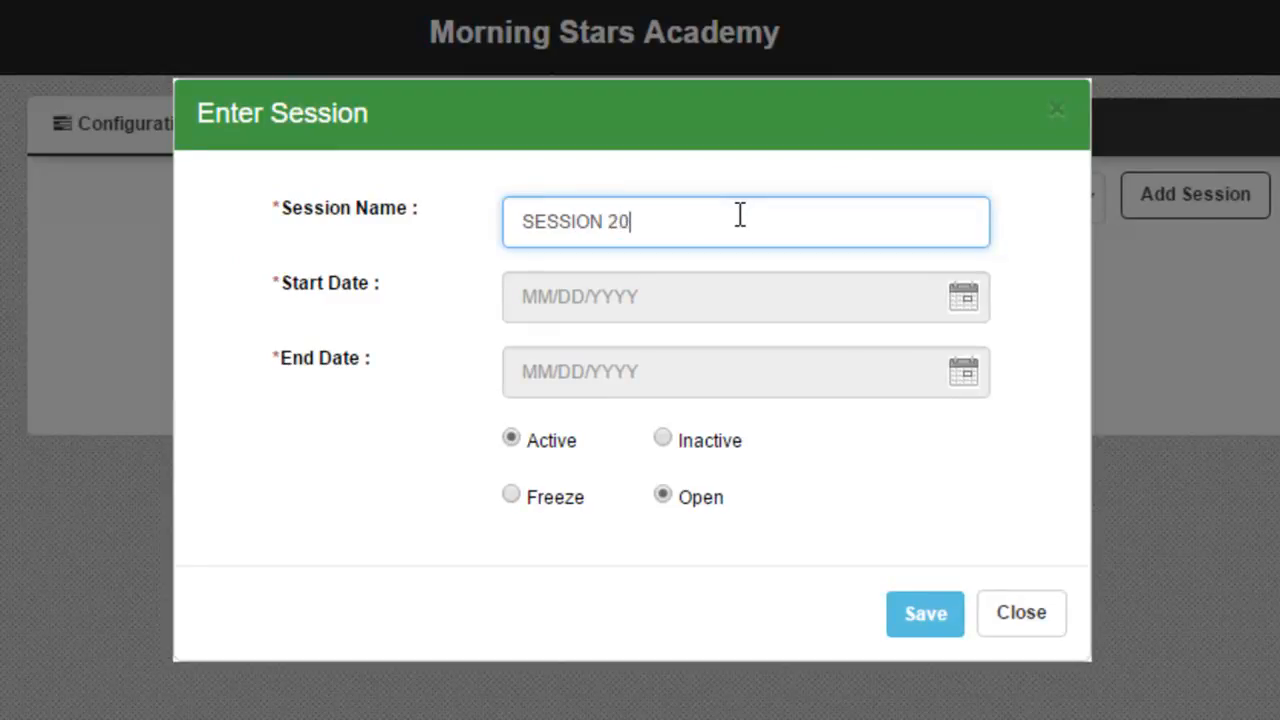
{"action": "type", "text": "18"}
- Set the new session's start date to 01/01/2018
{"action": "left_click", "coordinate": [858, 312]}
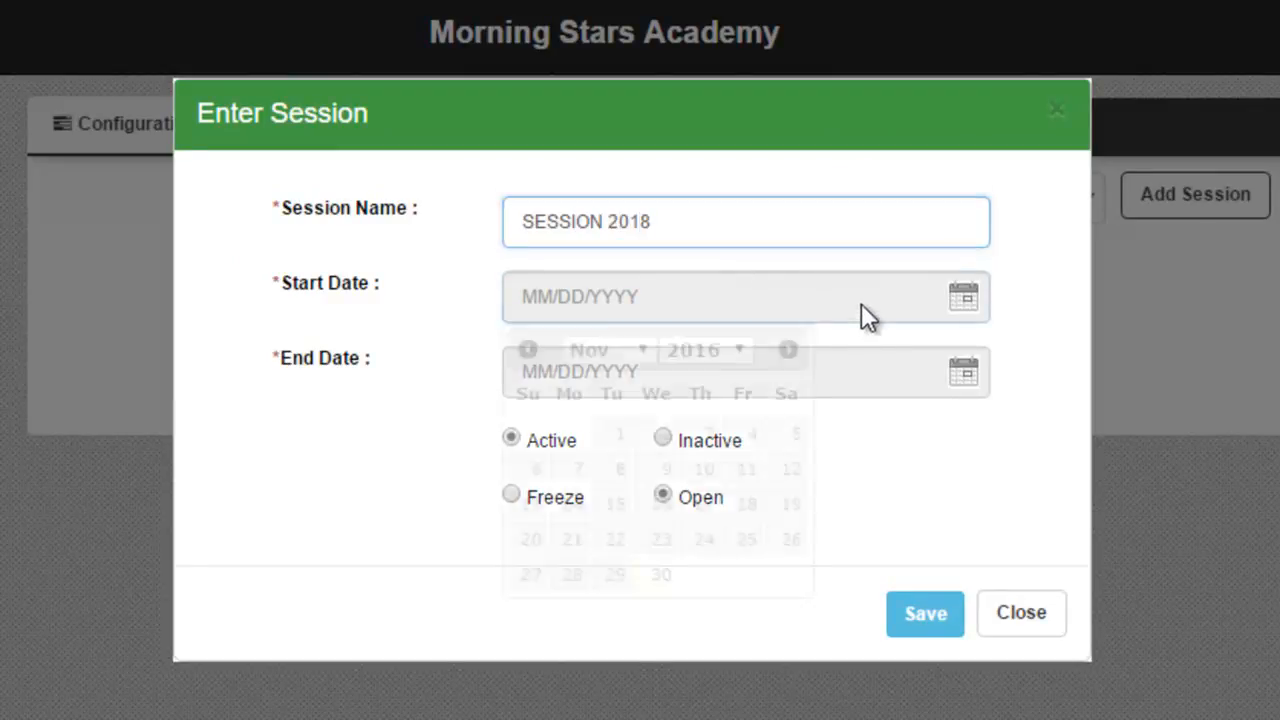
{"action": "left_click", "coordinate": [740, 352]}
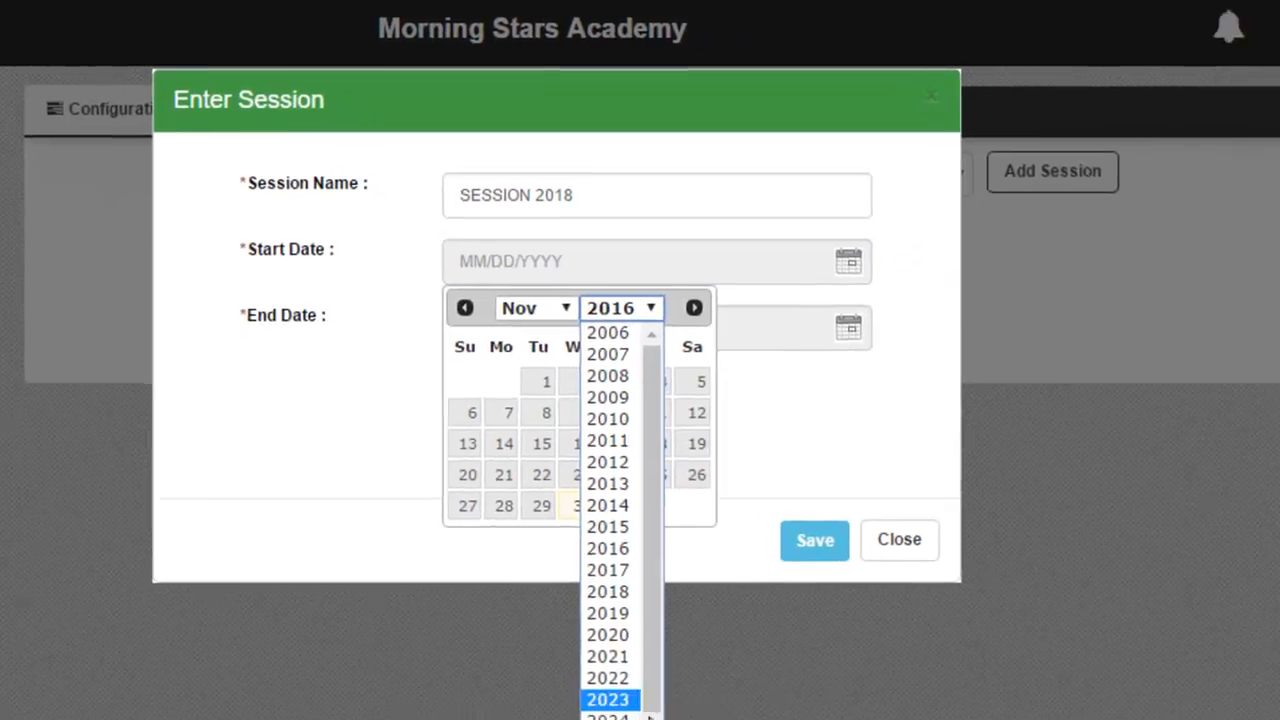
{"action": "left_click", "coordinate": [608, 591]}
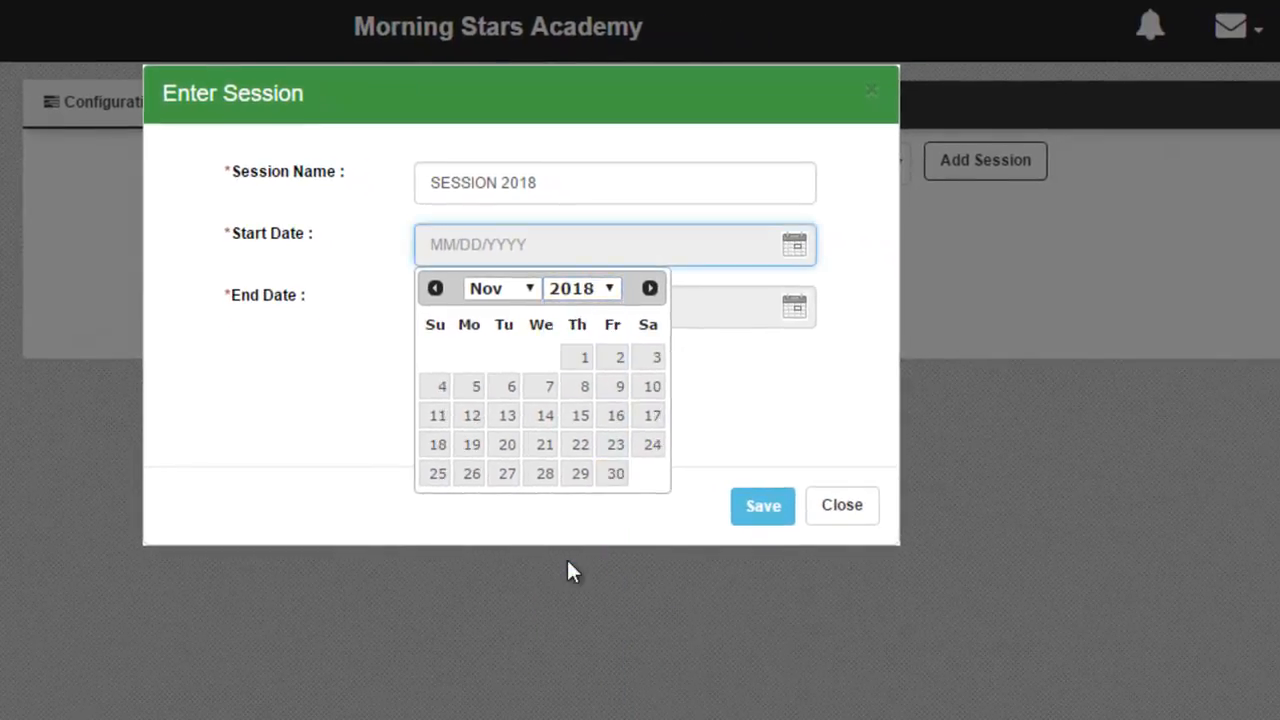
{"action": "left_click", "coordinate": [528, 287]}
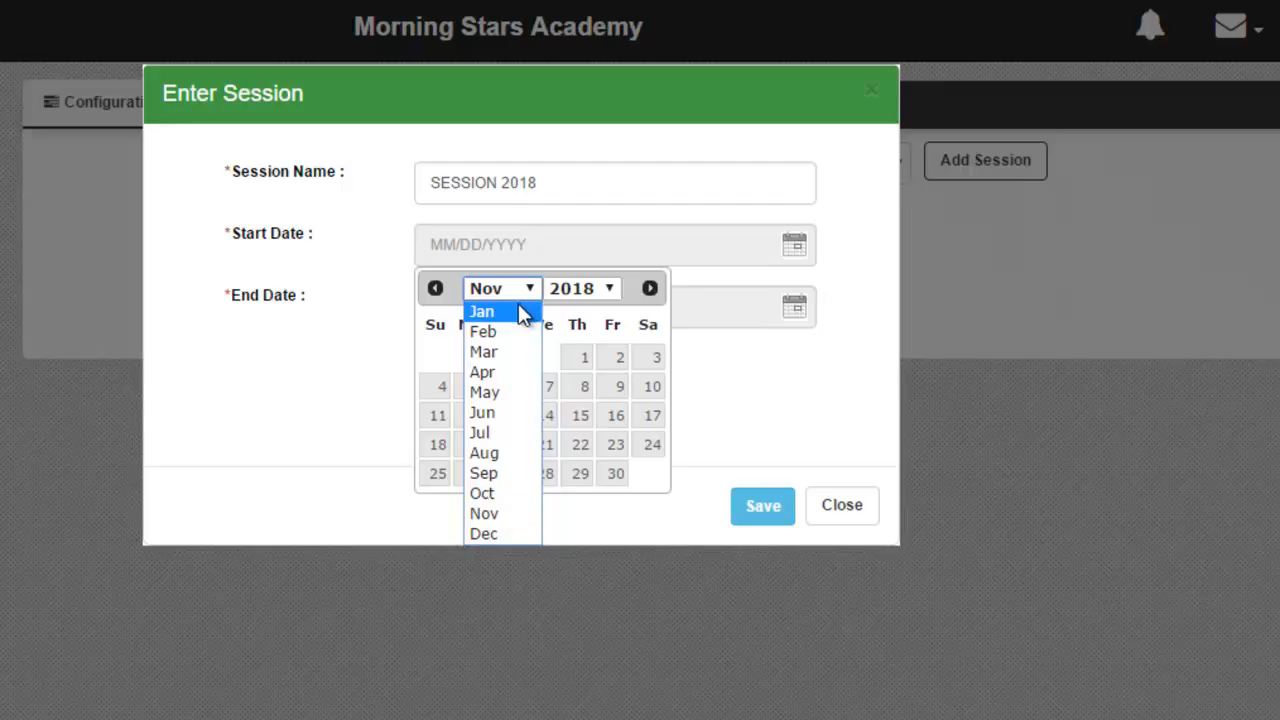
{"action": "left_click", "coordinate": [523, 309]}
{"action": "left_click", "coordinate": [476, 360]}
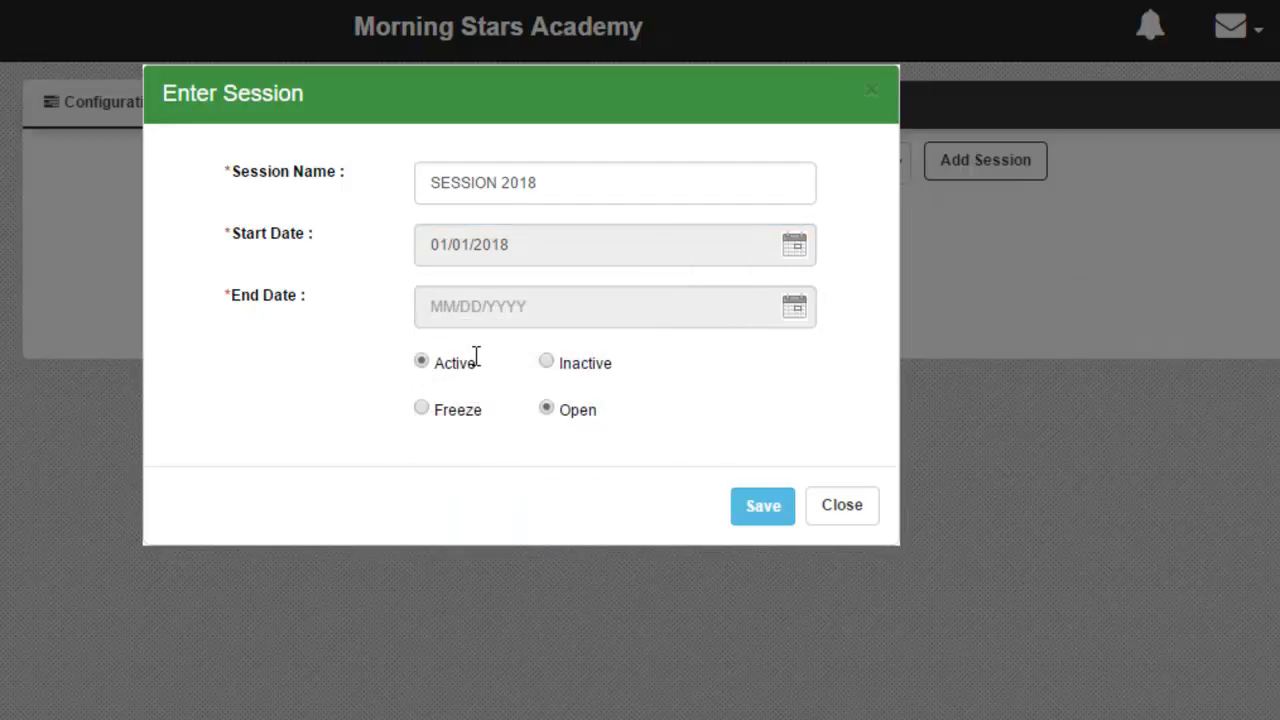
- Set the session's end date to 12/31/2018 and save the session
{"action": "left_click", "coordinate": [794, 308]}
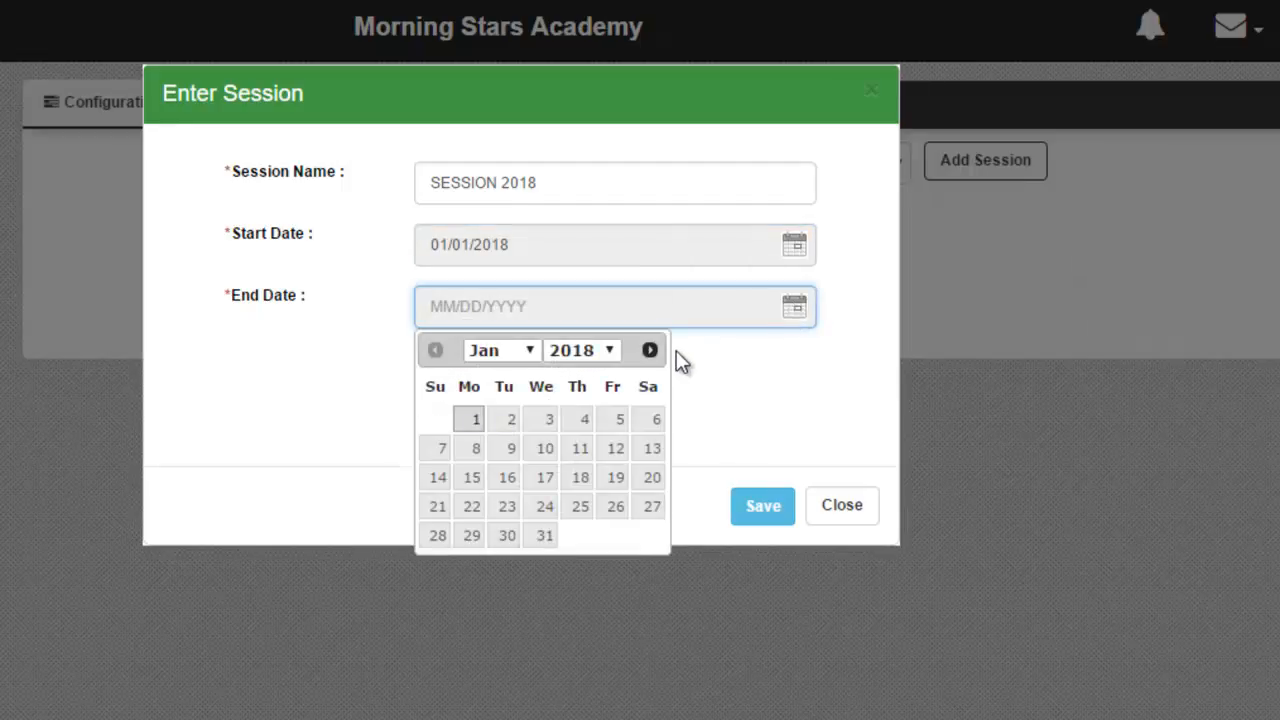
{"action": "left_click", "coordinate": [532, 349]}
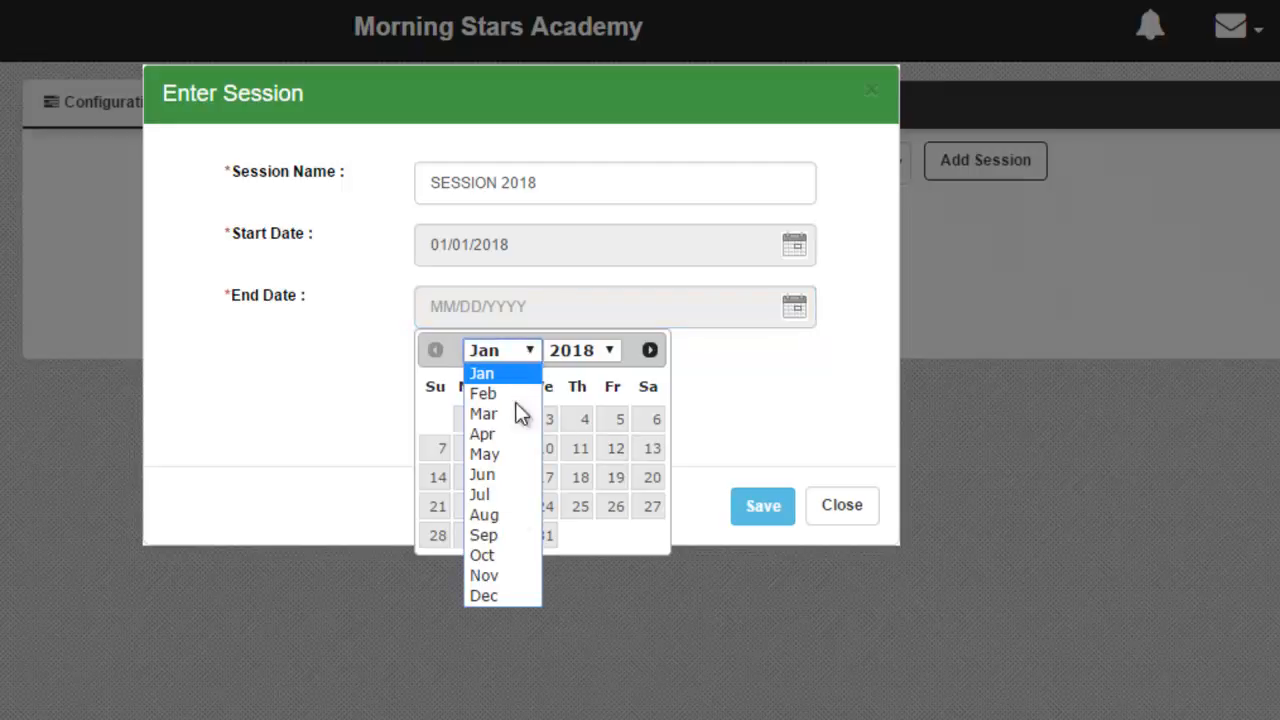
{"action": "left_click", "coordinate": [522, 595]}
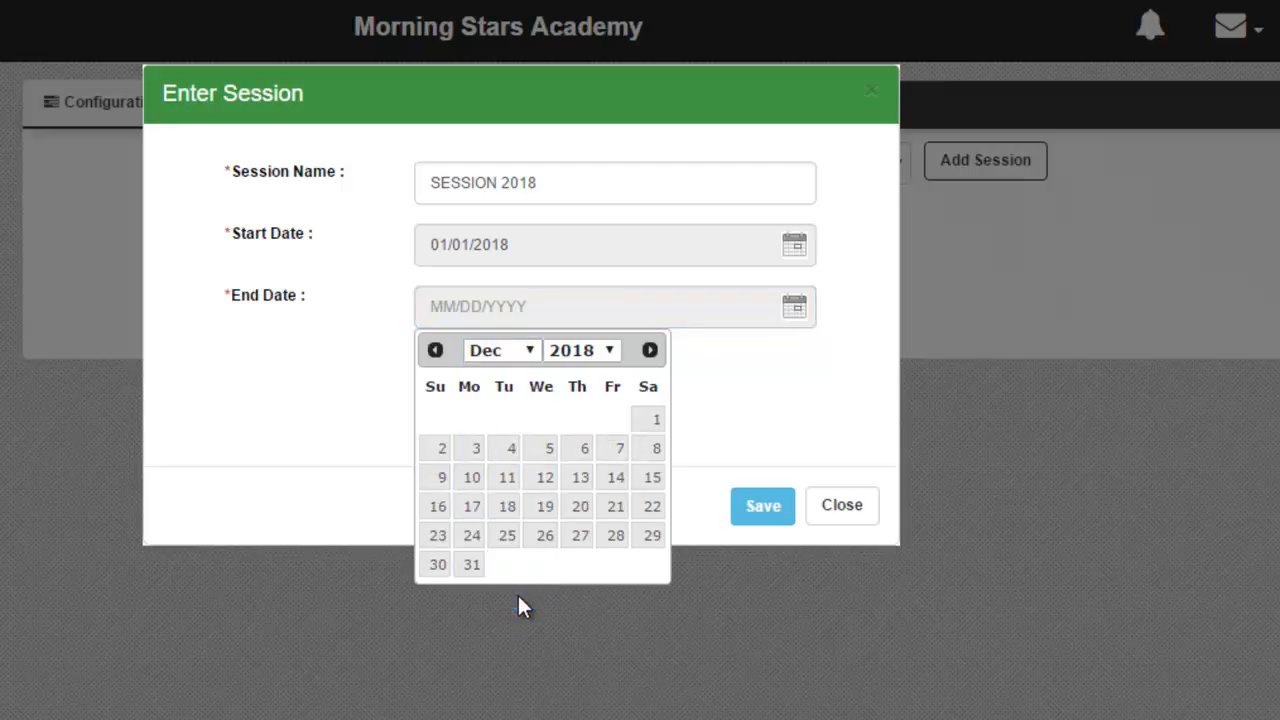
{"action": "left_click", "coordinate": [472, 565]}
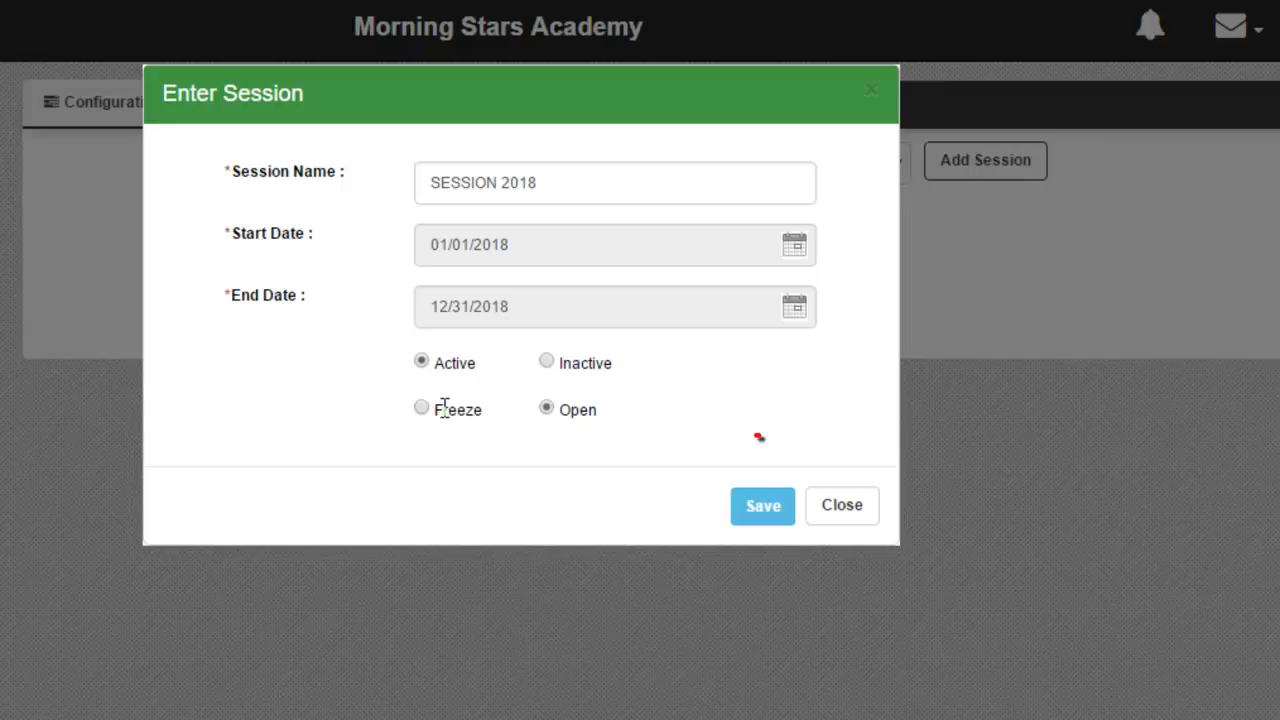
{"action": "left_click", "coordinate": [771, 512]}
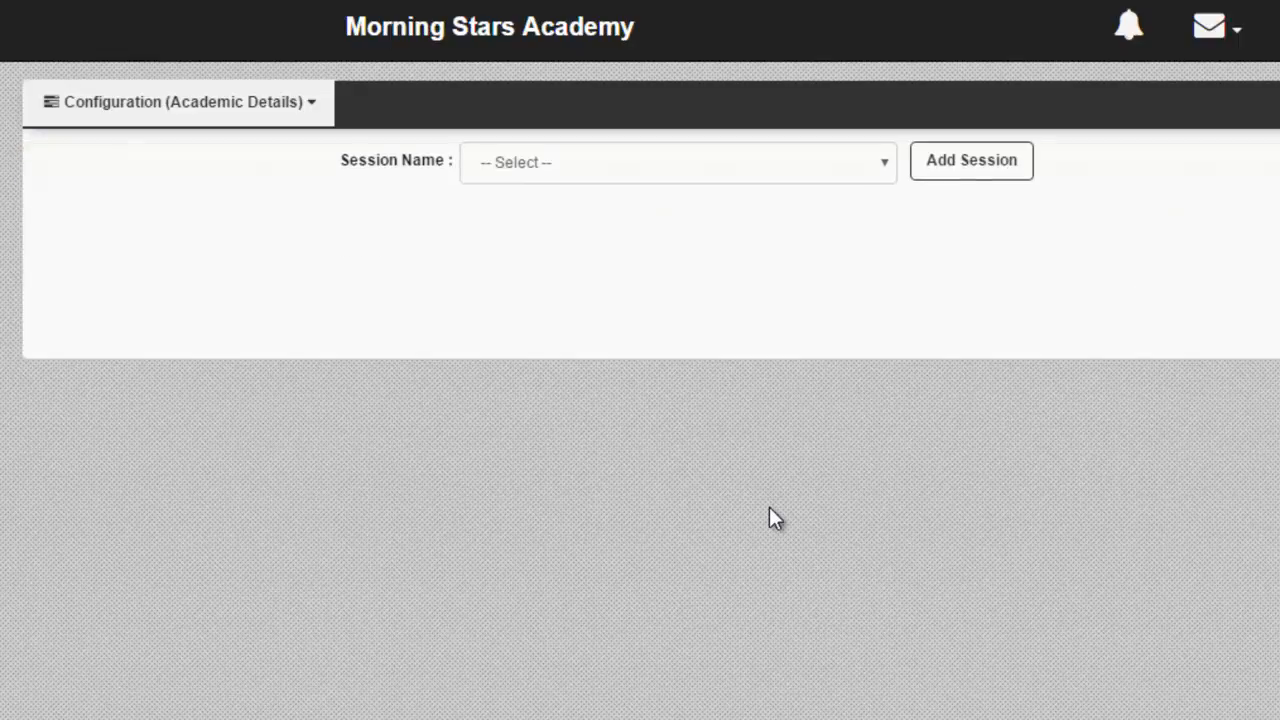
- Select SESSION 2018 and add the classes CLASS I, CLASS II, CLASS III, CLASS IV and CLASS V to it in one save
{"action": "left_click", "coordinate": [760, 173]}
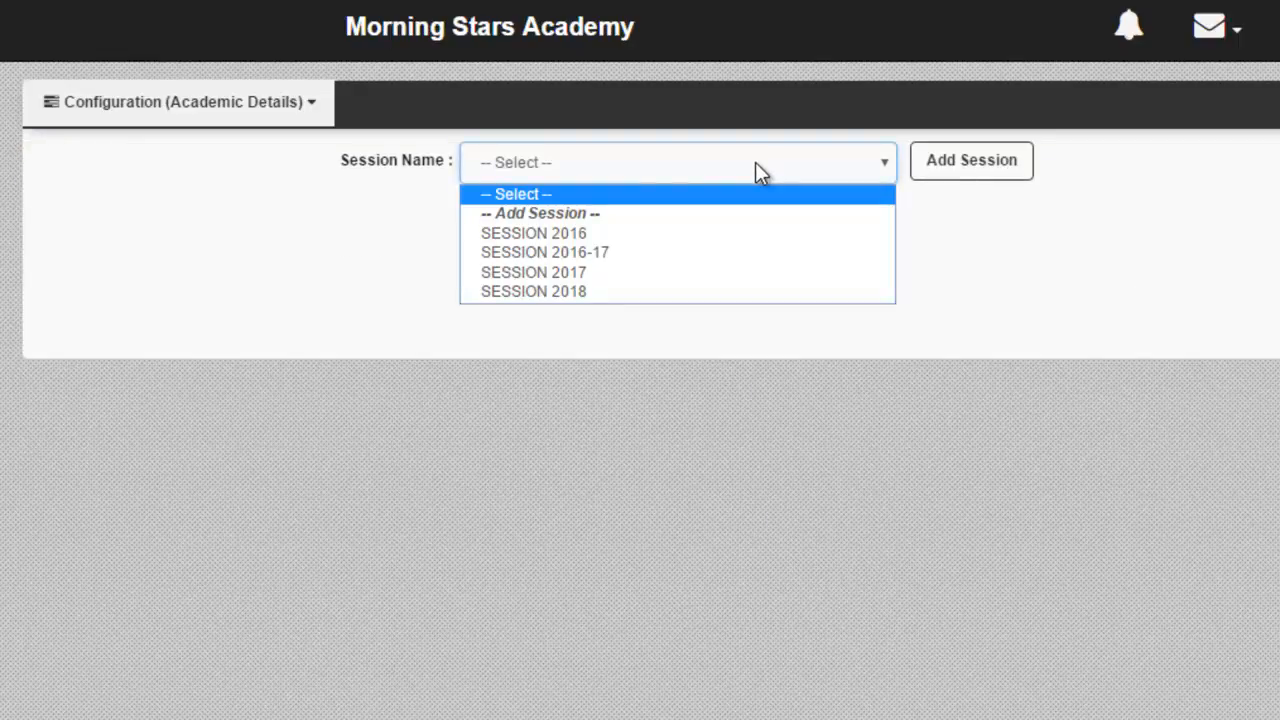
{"action": "left_click", "coordinate": [753, 293]}
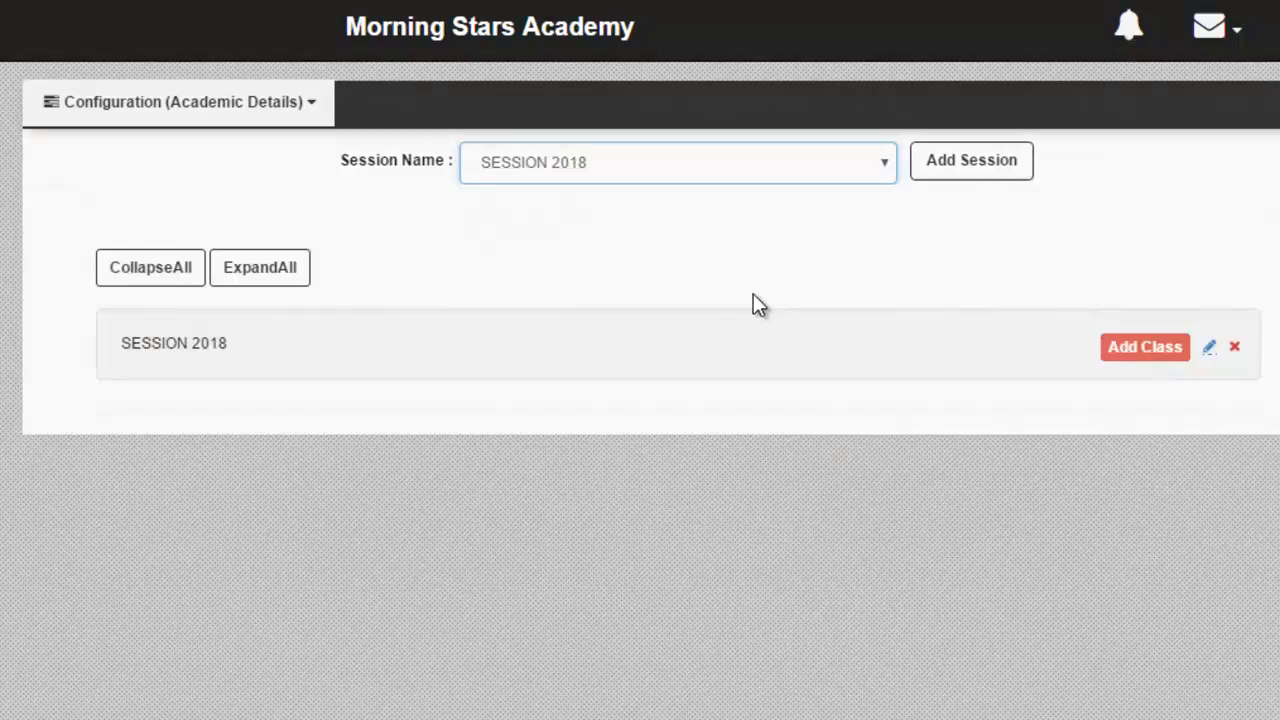
{"action": "left_click", "coordinate": [1139, 350]}
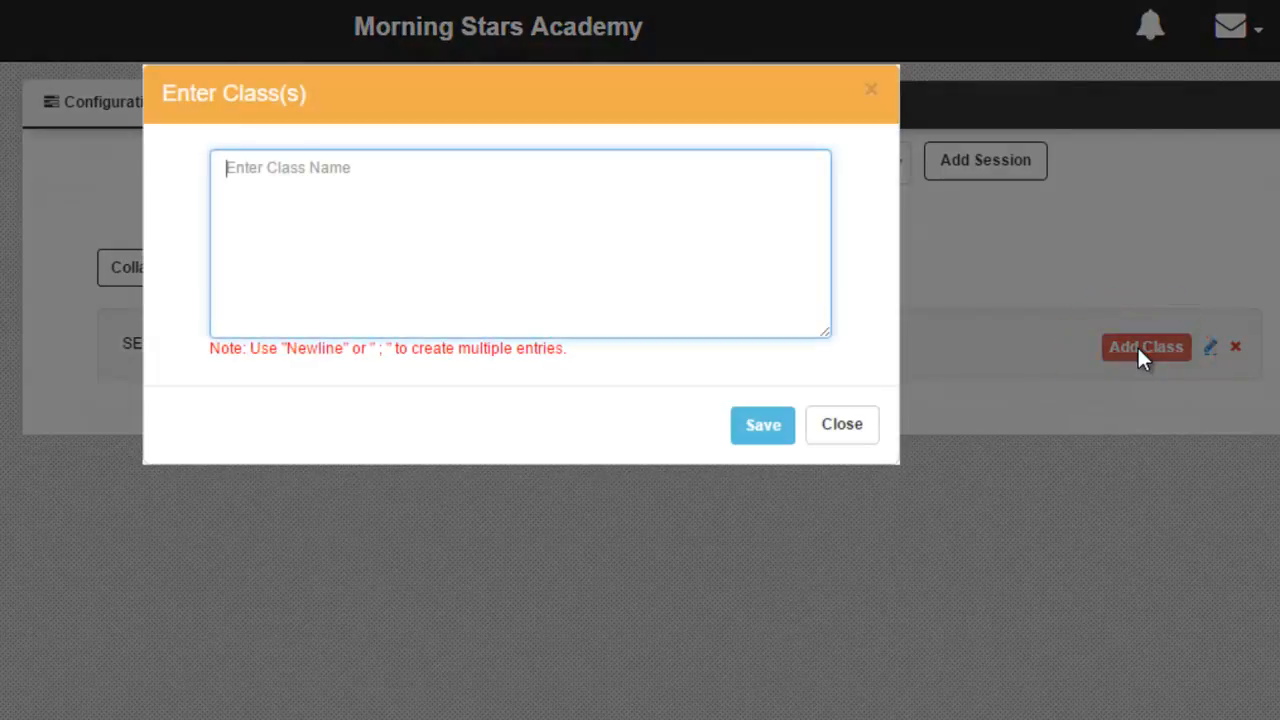
{"action": "type", "text": "CLASS I"}
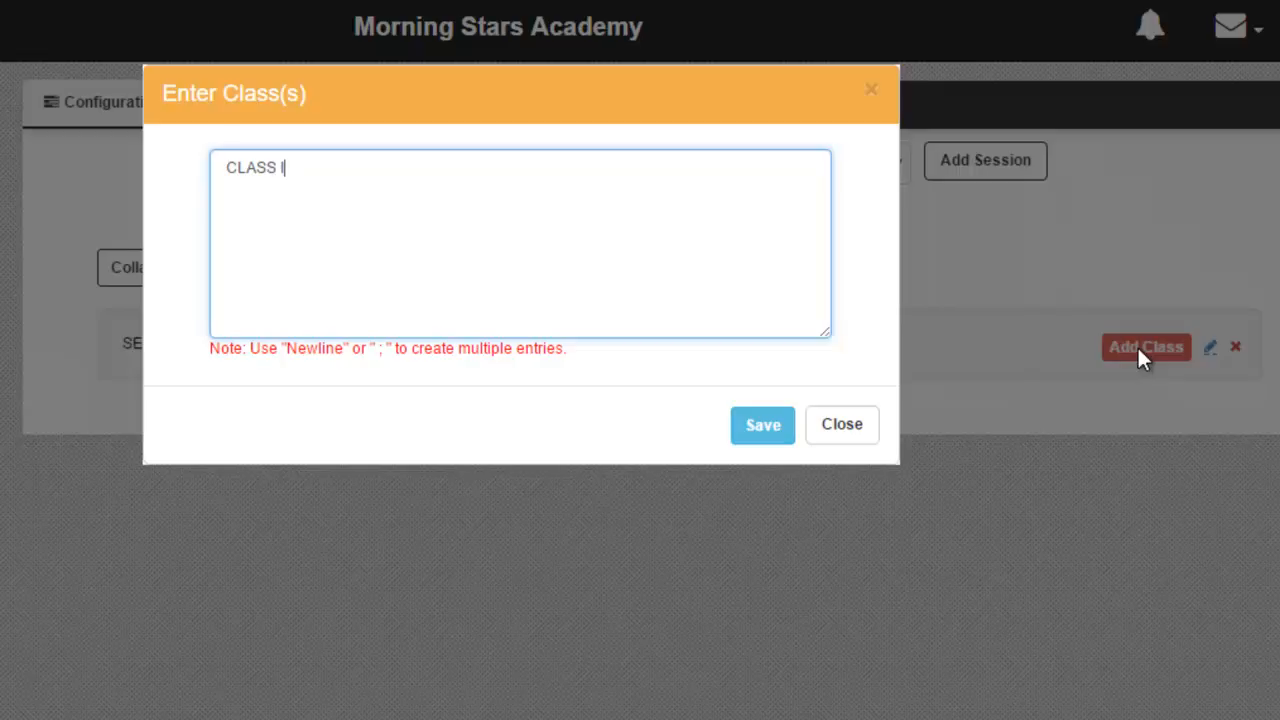
{"action": "key", "text": "Return"}
{"action": "type", "text": "CLASS II"}
{"action": "key", "text": "Return"}
{"action": "type", "text": "CLASS"}
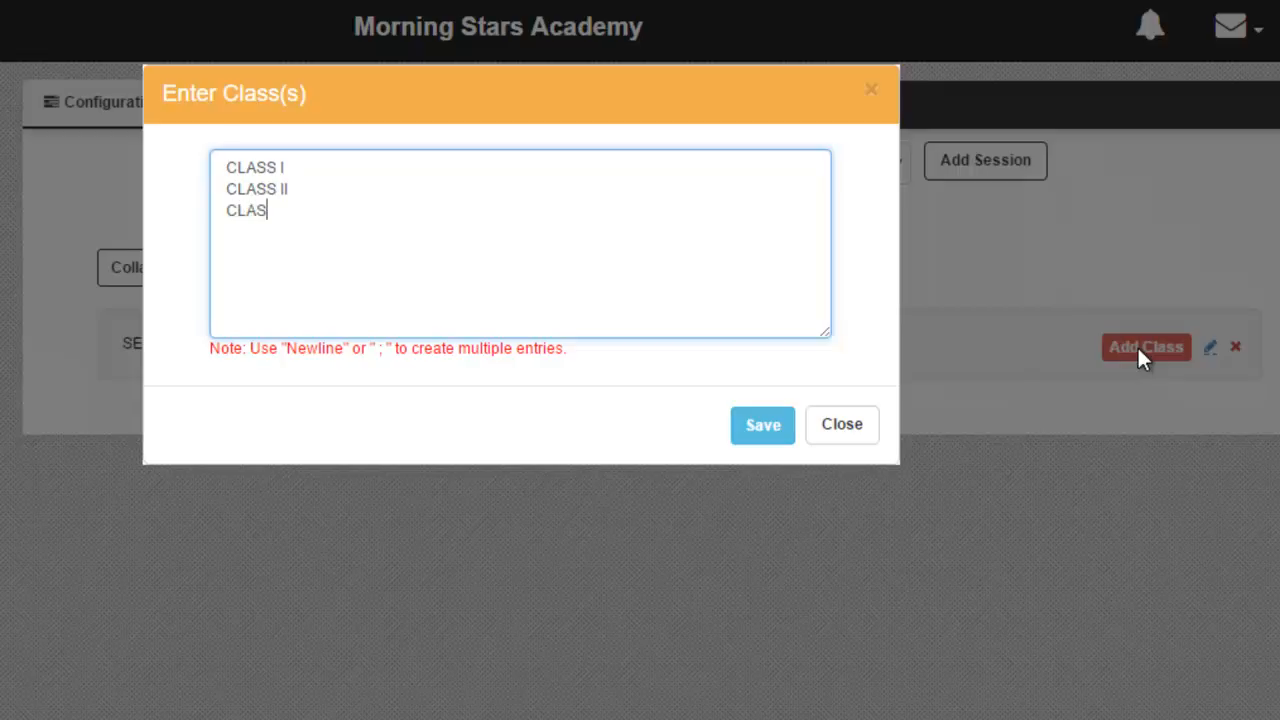
{"action": "type", "text": " III;CLASS"}
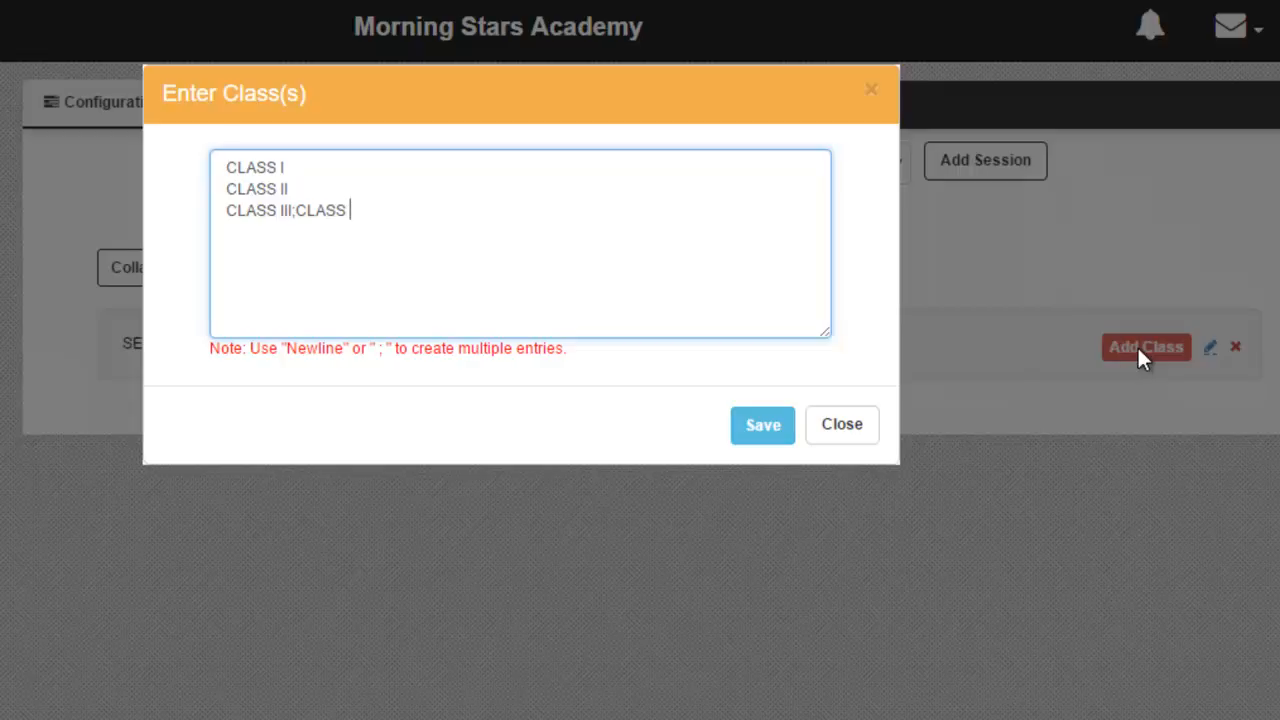
{"action": "type", "text": " IV;CLASS V"}
{"action": "left_click", "coordinate": [762, 430]}
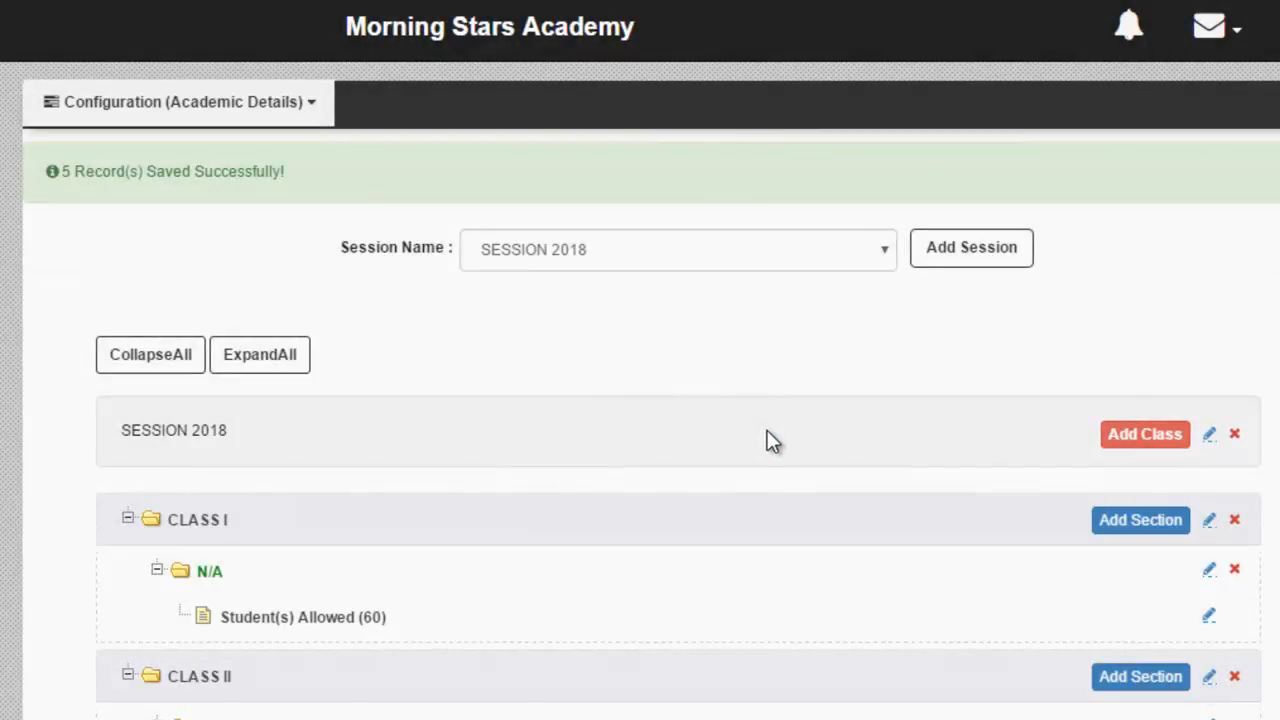
- Add SECTION A and SECTION B to CLASS I and save them
{"action": "scroll", "coordinate": [767, 432], "scroll_direction": "down", "scroll_amount": 2}
{"action": "scroll", "coordinate": [768, 436], "scroll_direction": "down", "scroll_amount": 4}
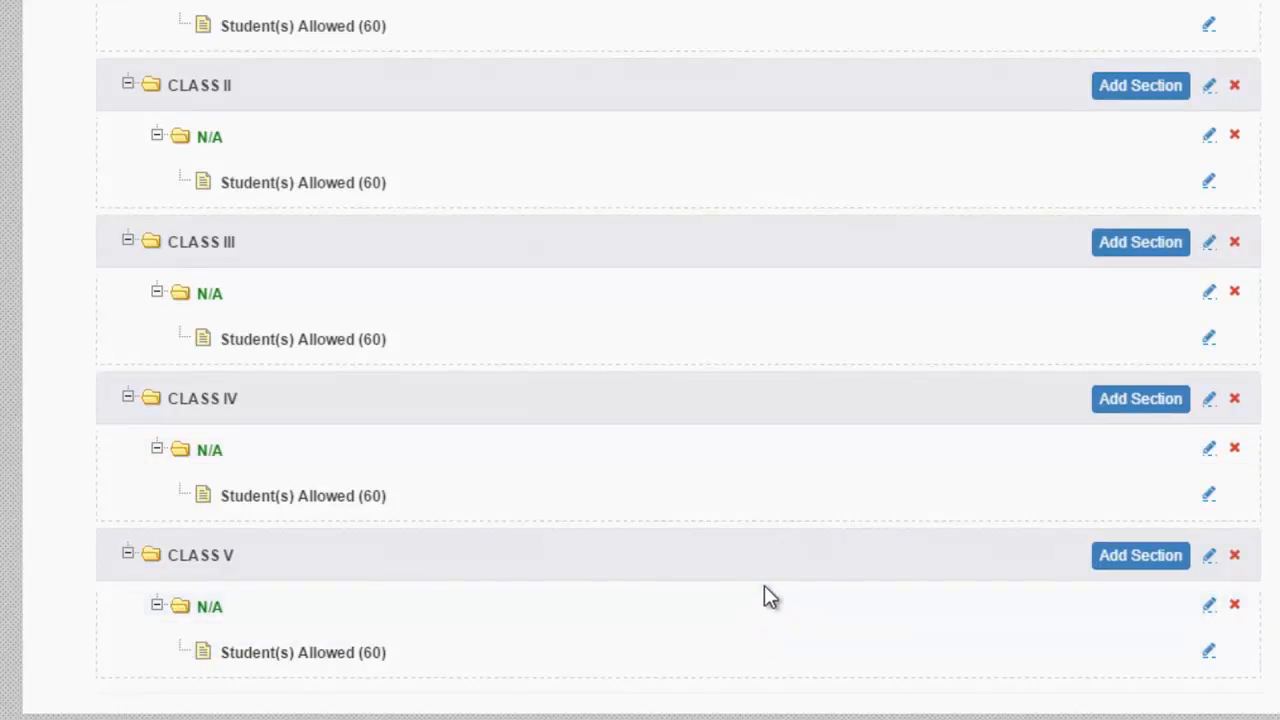
{"action": "scroll", "coordinate": [764, 562], "scroll_direction": "up", "scroll_amount": 5}
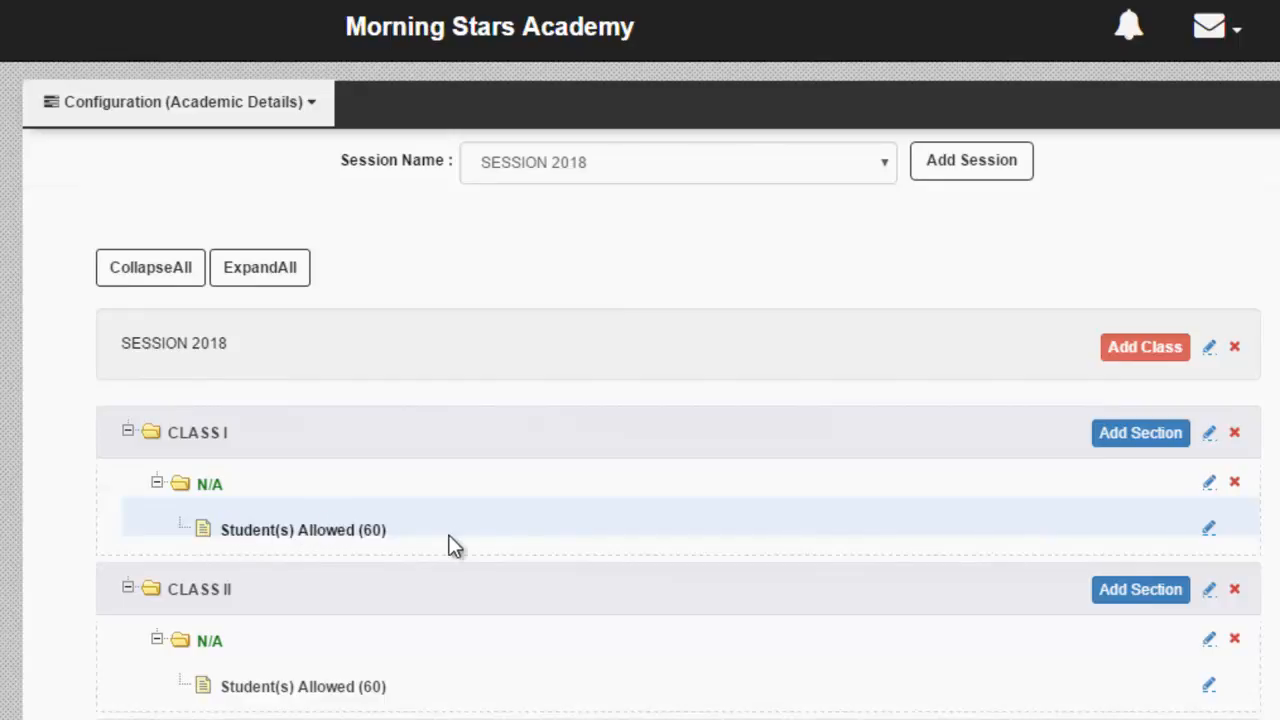
{"action": "left_click", "coordinate": [1147, 440]}
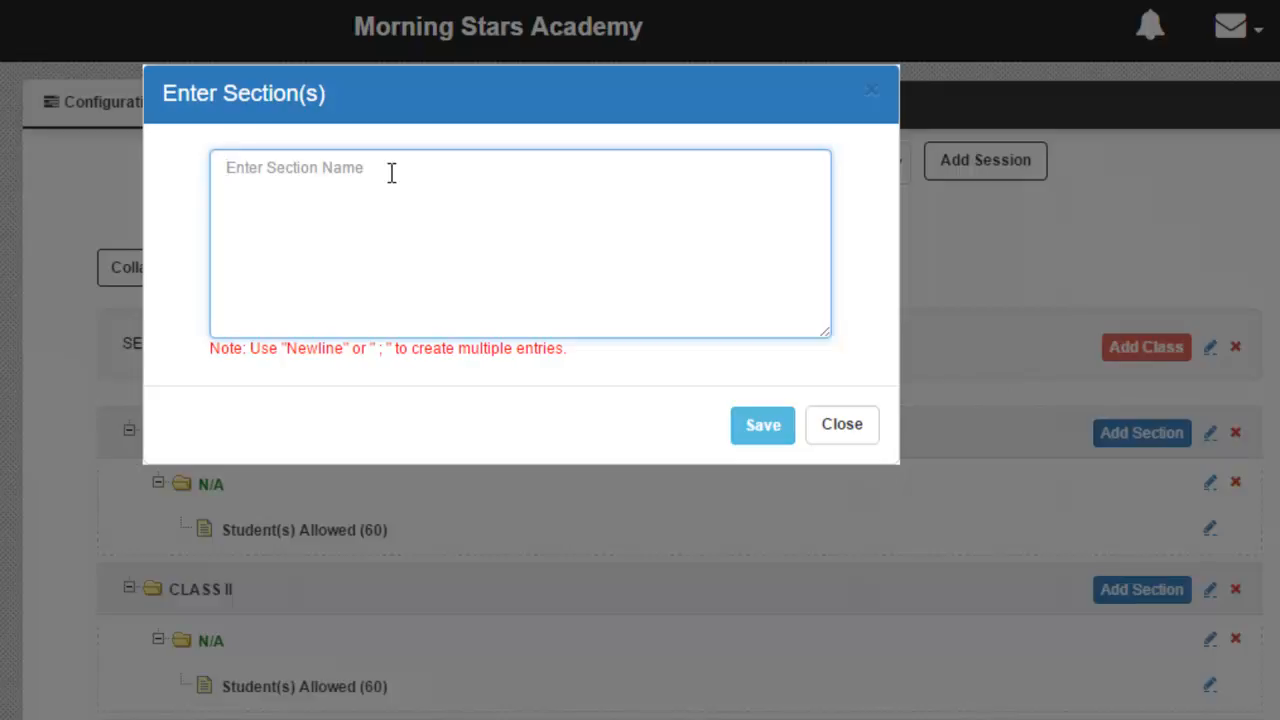
{"action": "type", "text": "SECTI"}
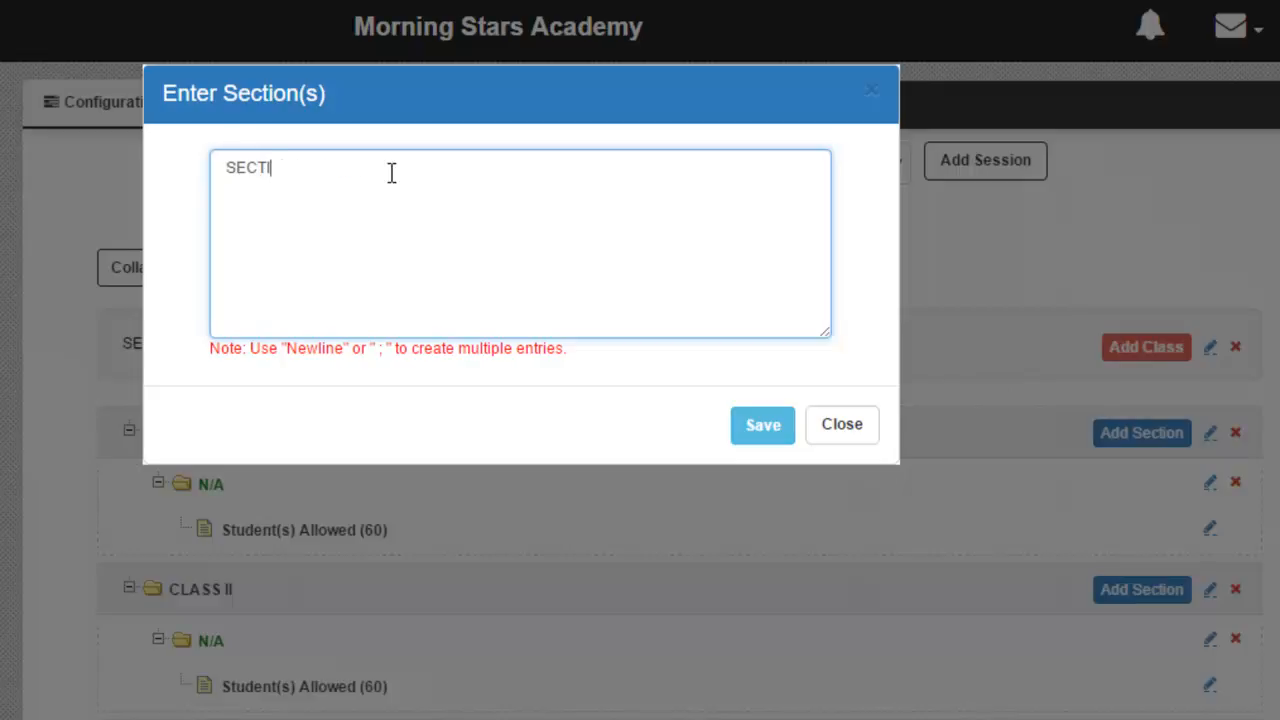
{"action": "type", "text": "ON A"}
{"action": "key", "text": "Return"}
{"action": "type", "text": "SECTION B"}
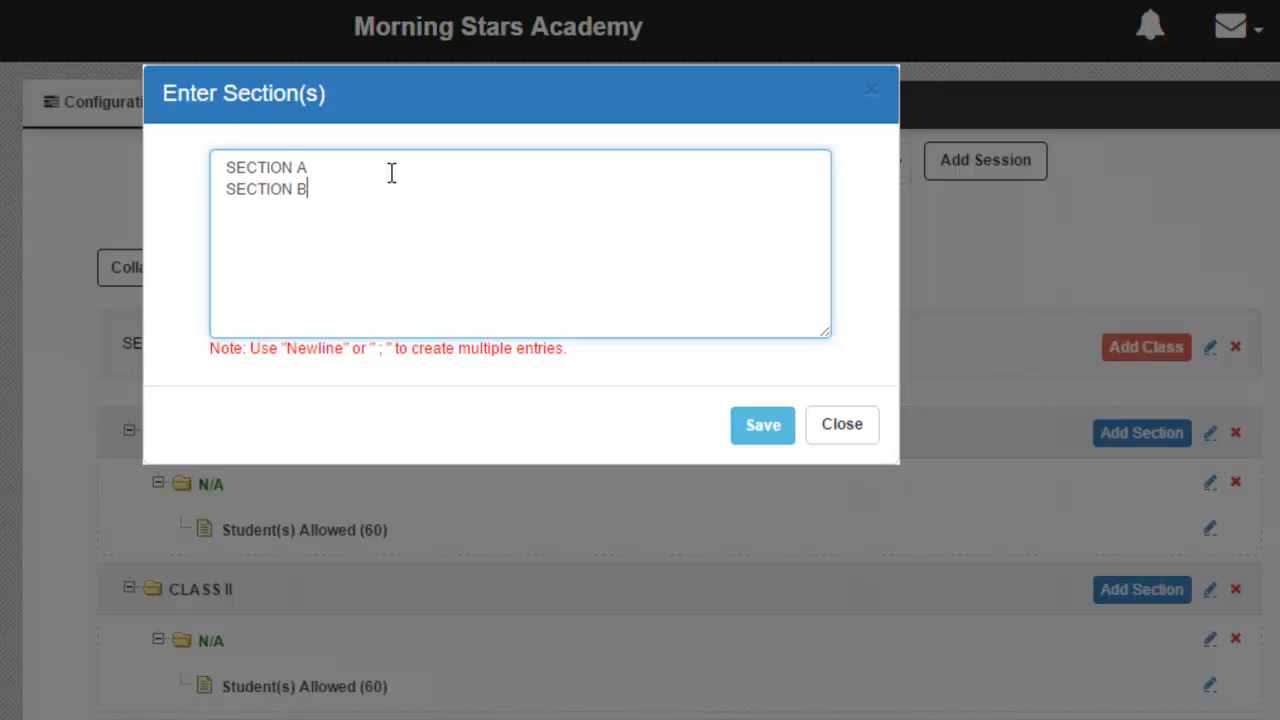
{"action": "left_click", "coordinate": [770, 428]}
- Add SECTION A and SECTION B to CLASS II as semicolon-separated entries and save them
{"action": "scroll", "coordinate": [763, 447], "scroll_direction": "down", "scroll_amount": 2}
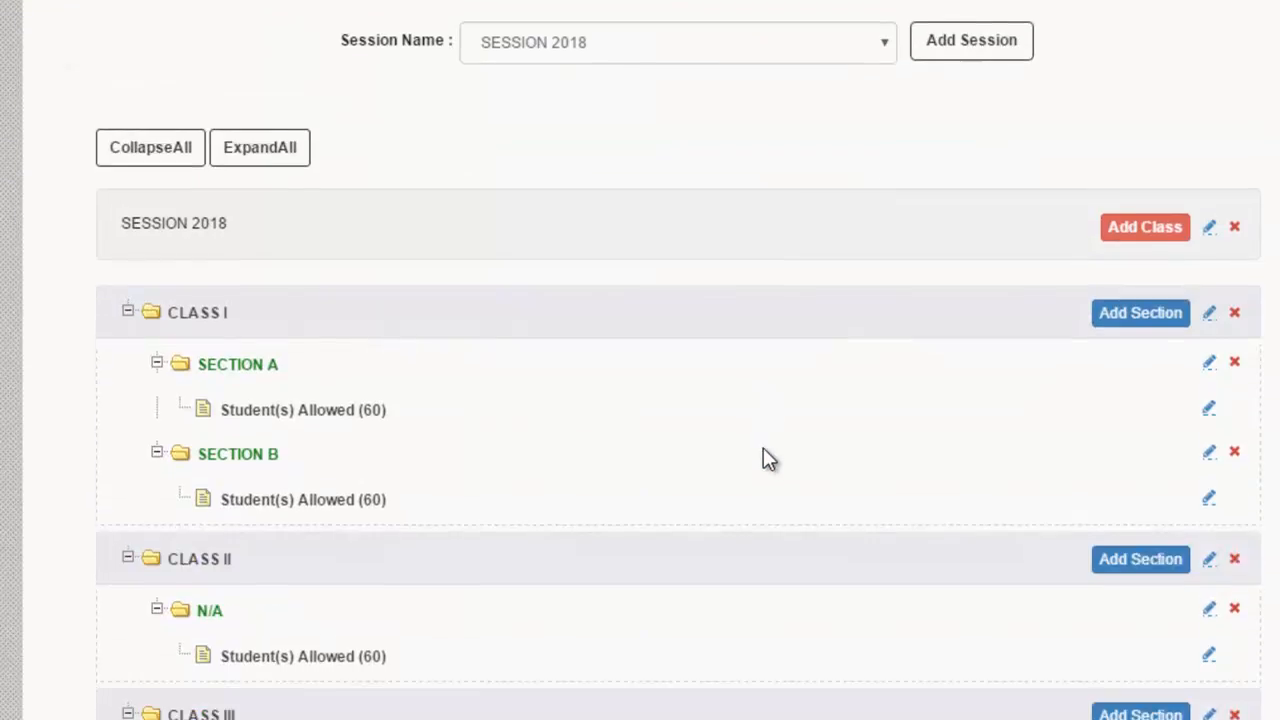
{"action": "scroll", "coordinate": [778, 500], "scroll_direction": "down", "scroll_amount": 4}
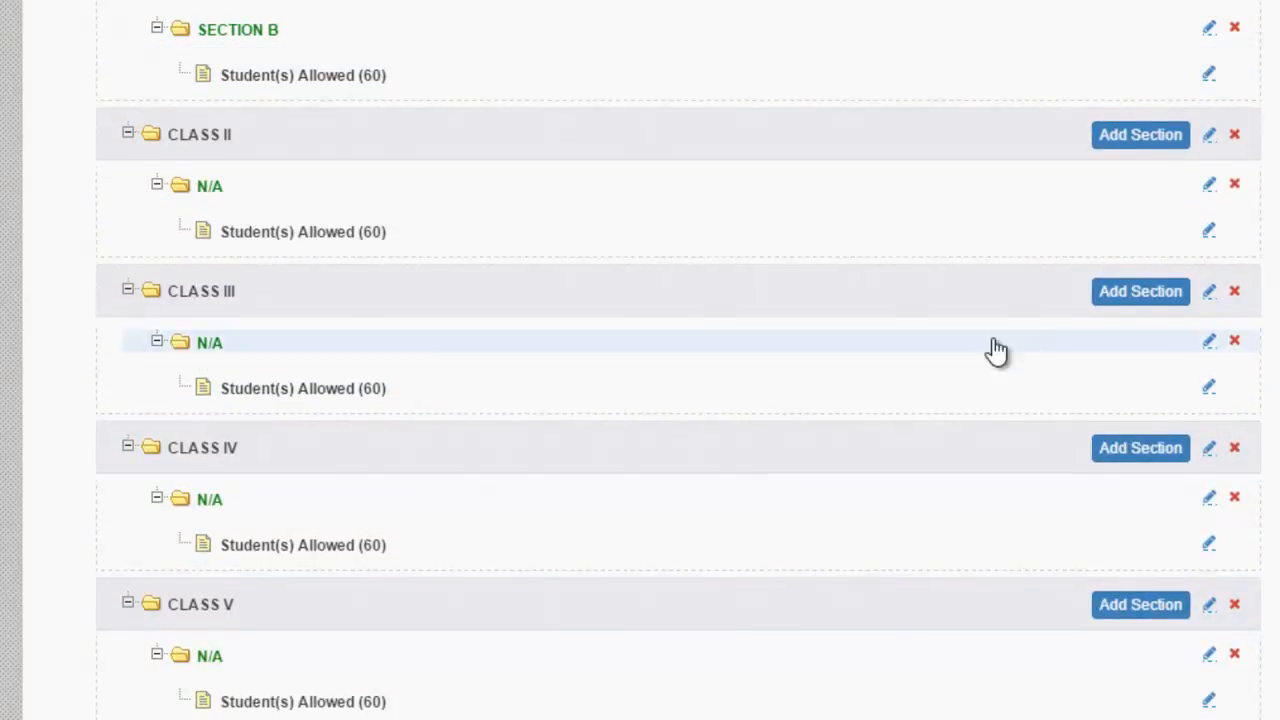
{"action": "scroll", "coordinate": [1060, 315], "scroll_direction": "down", "scroll_amount": 1}
{"action": "scroll", "coordinate": [1123, 294], "scroll_direction": "up", "scroll_amount": 2}
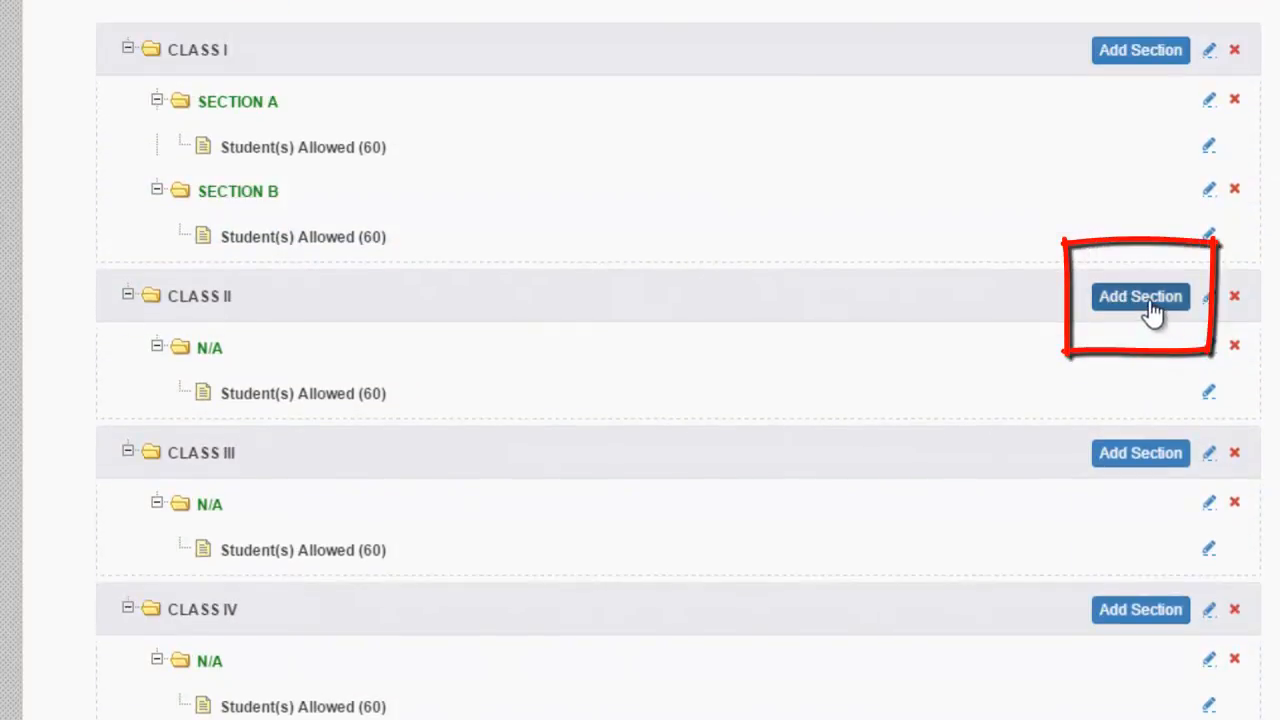
{"action": "left_click", "coordinate": [1146, 300]}
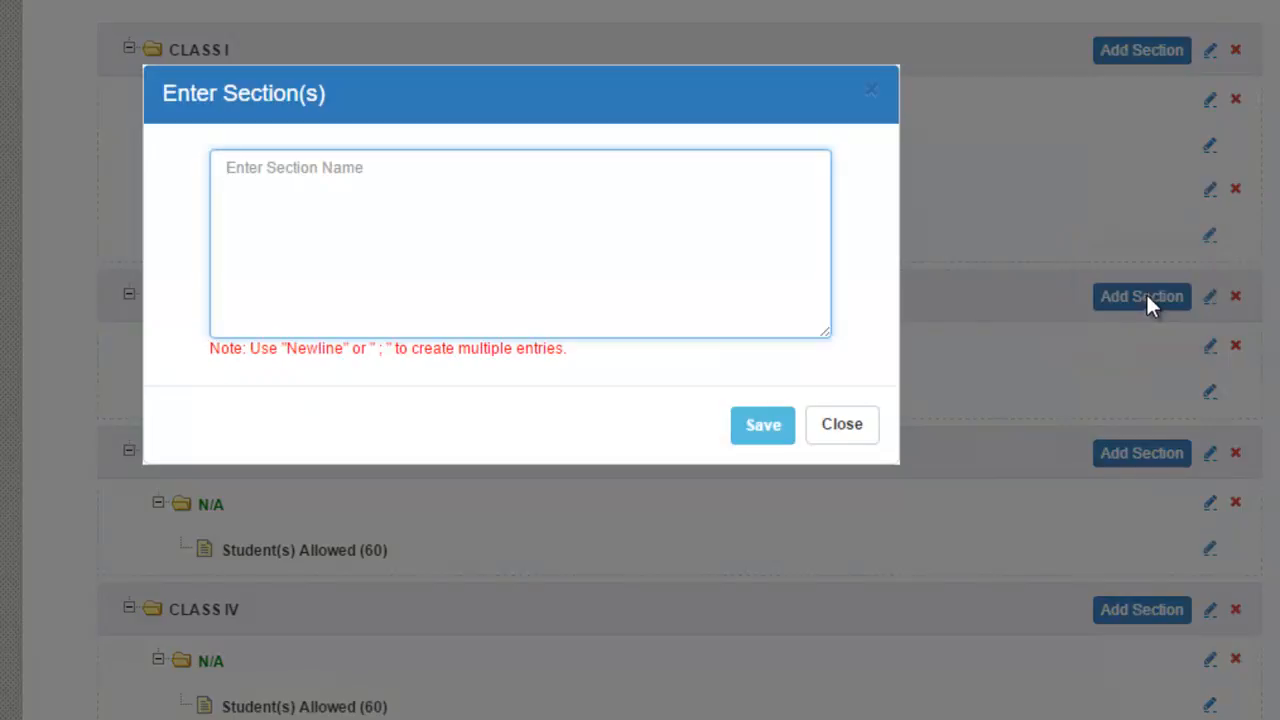
{"action": "type", "text": "SEC"}
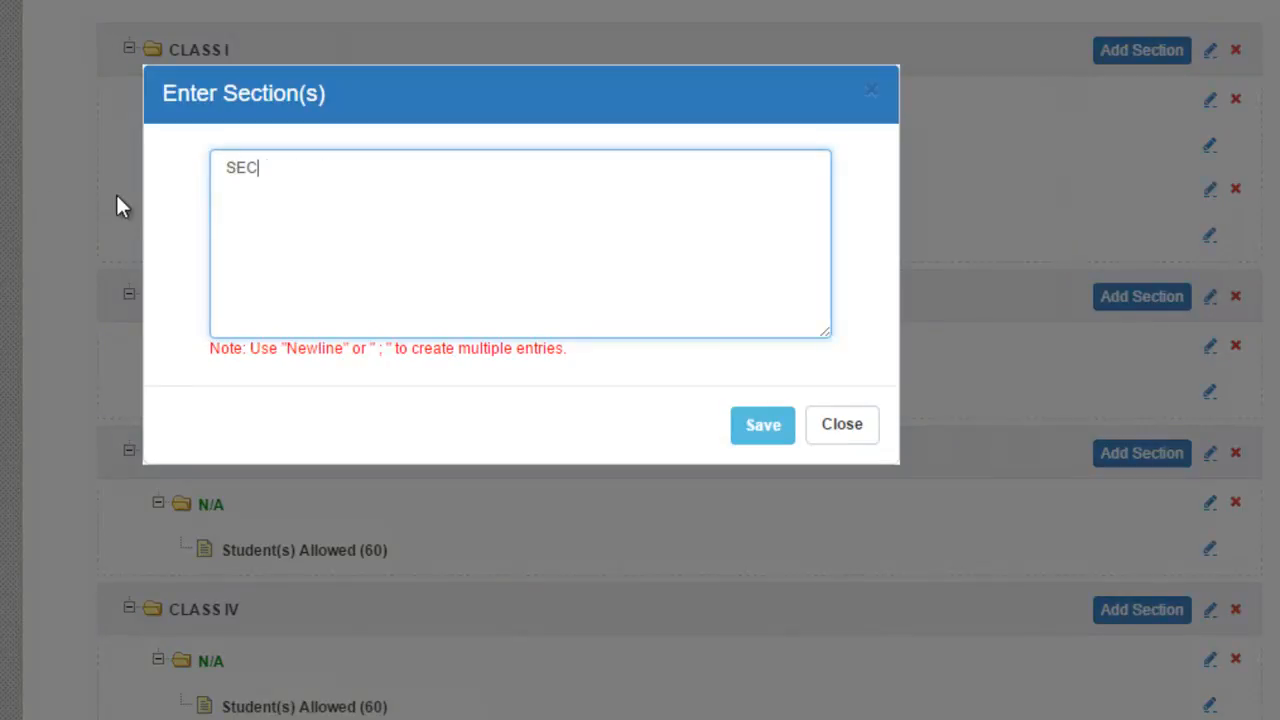
{"action": "type", "text": "TION A"}
{"action": "type", "text": ";"}
{"action": "type", "text": "SECTIO"}
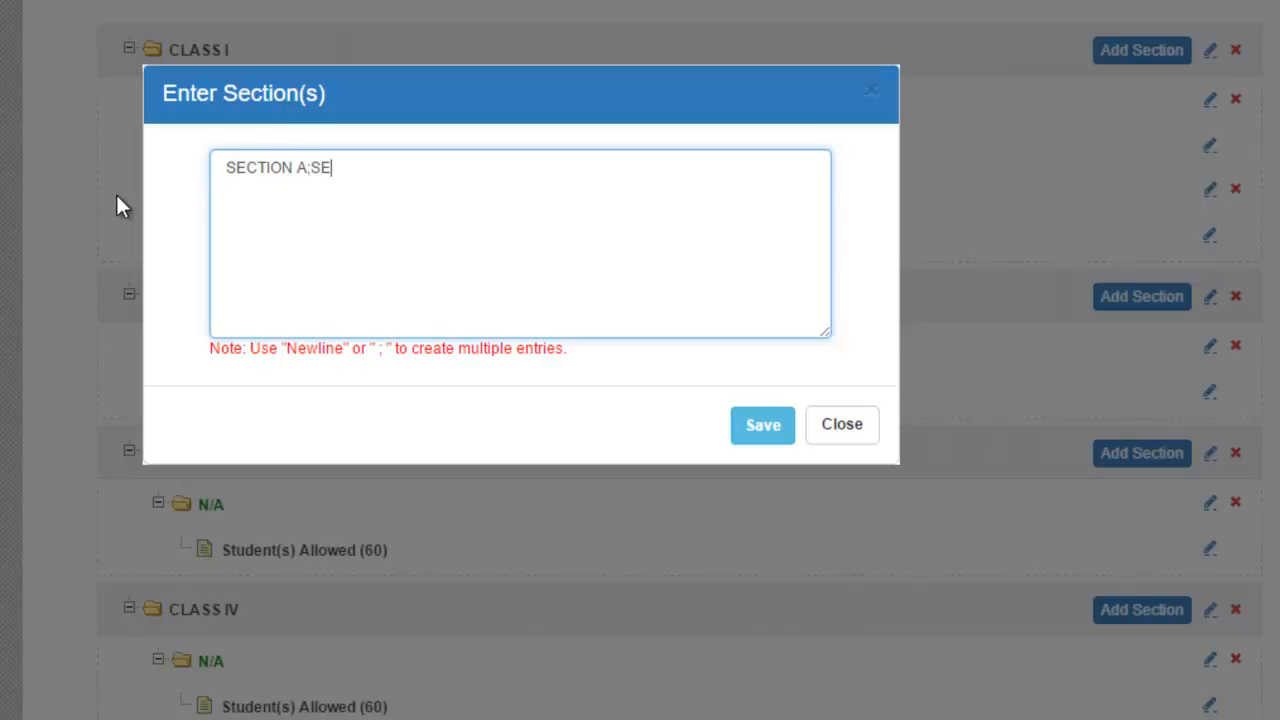
{"action": "type", "text": "N B"}
{"action": "left_click", "coordinate": [763, 428]}
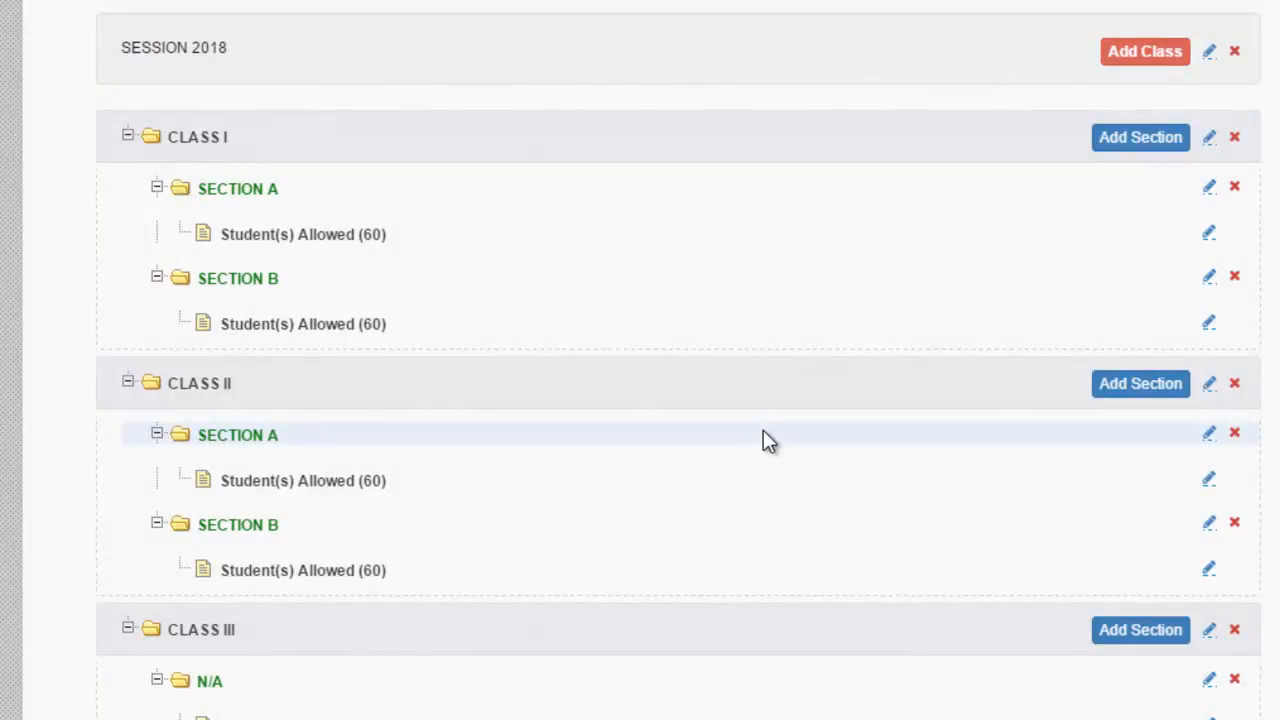
{"action": "scroll", "coordinate": [763, 432], "scroll_direction": "down", "scroll_amount": 1}
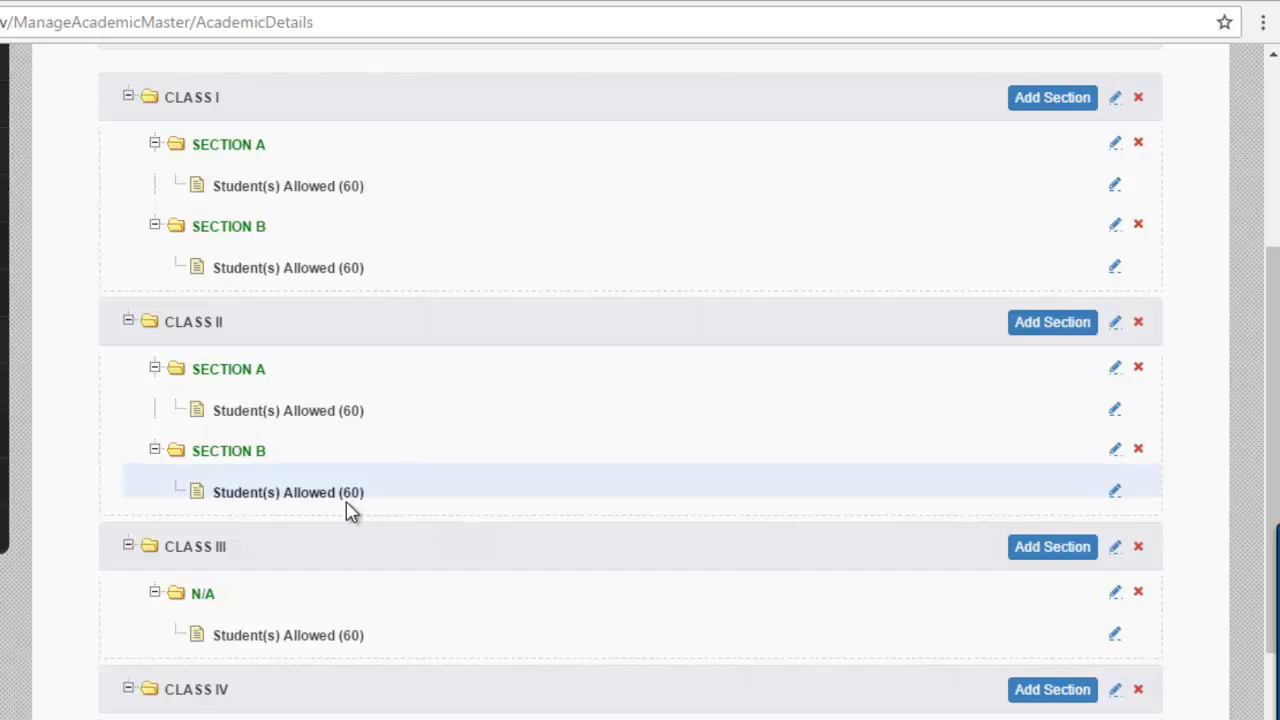
- Set the number of students allowed in SECTION B of CLASS II to 40 and save it
{"action": "left_click", "coordinate": [1117, 494]}
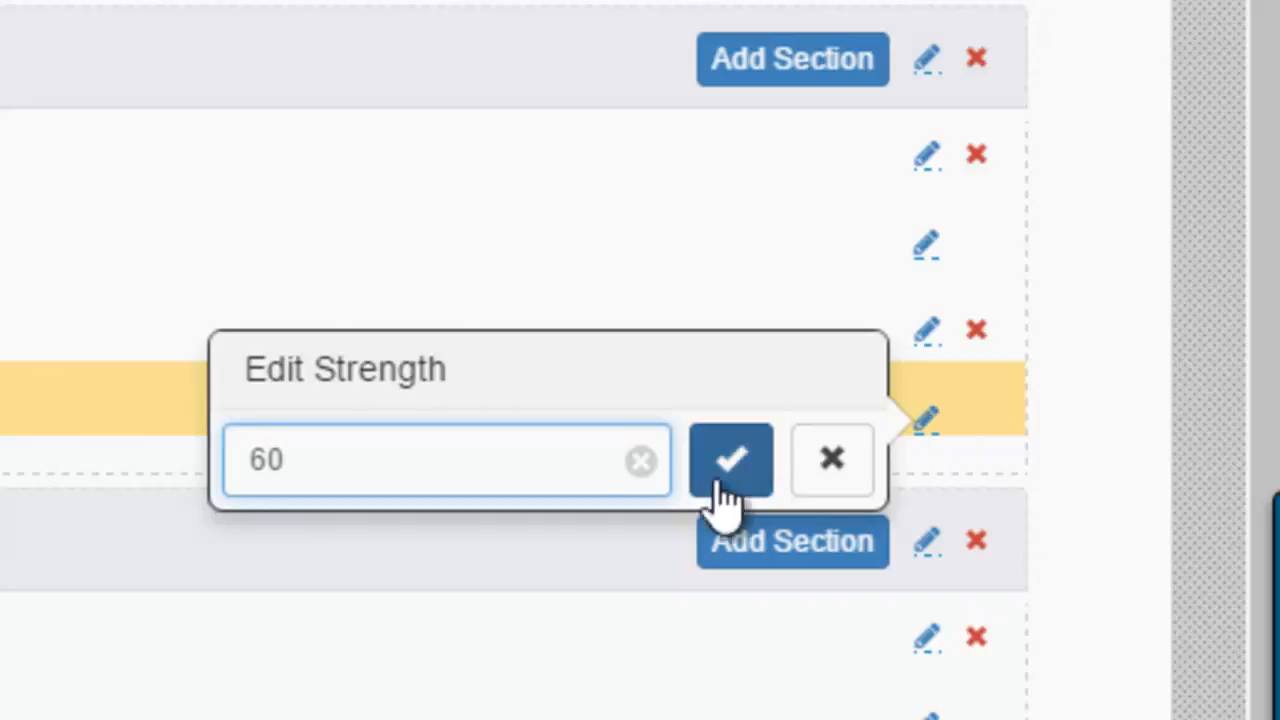
{"action": "left_click", "coordinate": [273, 458]}
{"action": "key", "text": "BackSpace"}
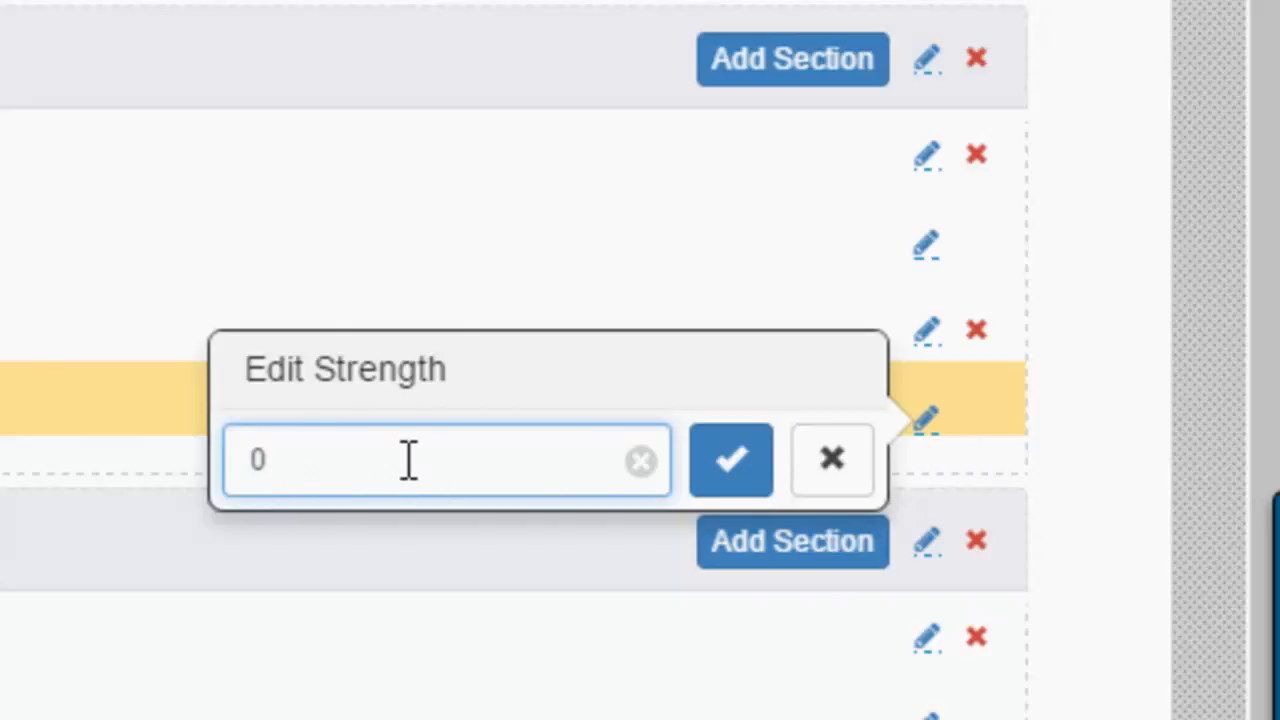
{"action": "type", "text": "4"}
{"action": "left_click", "coordinate": [731, 459]}
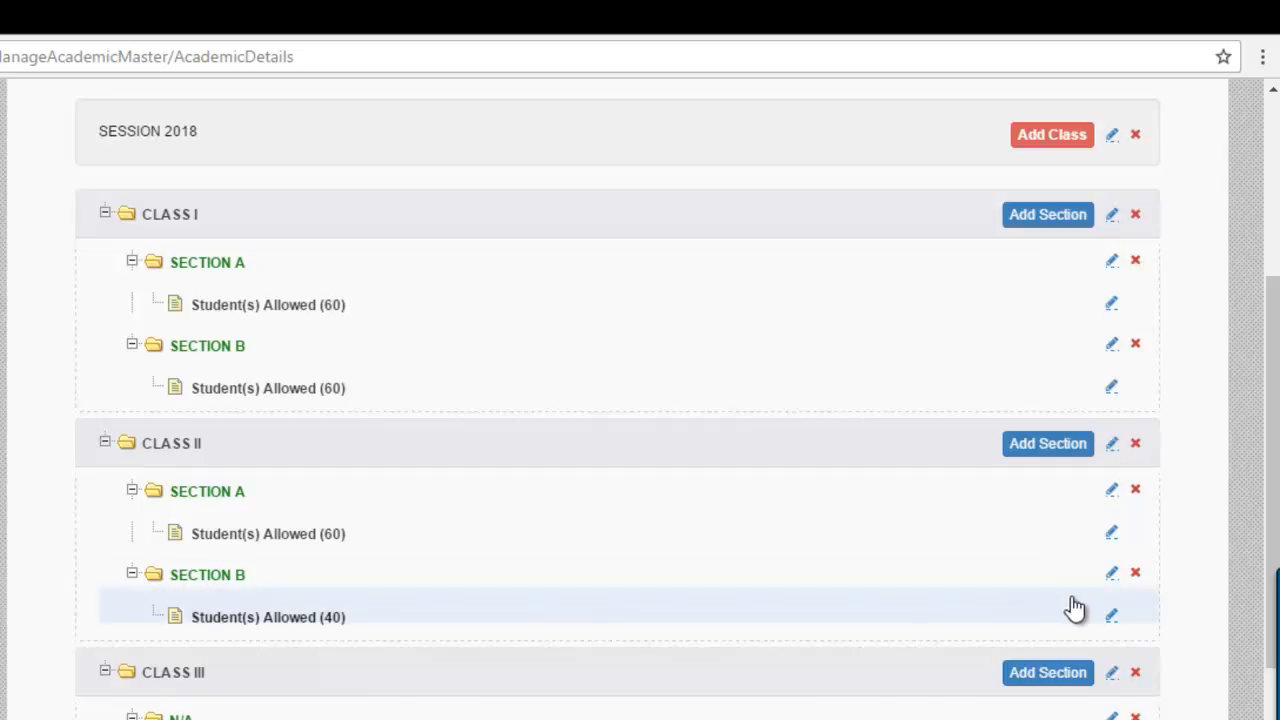
- Open the strength edit for SECTION B of CLASS II, cancel it, and delete that section from the class
{"action": "scroll", "coordinate": [1104, 622], "scroll_direction": "down", "scroll_amount": 1}
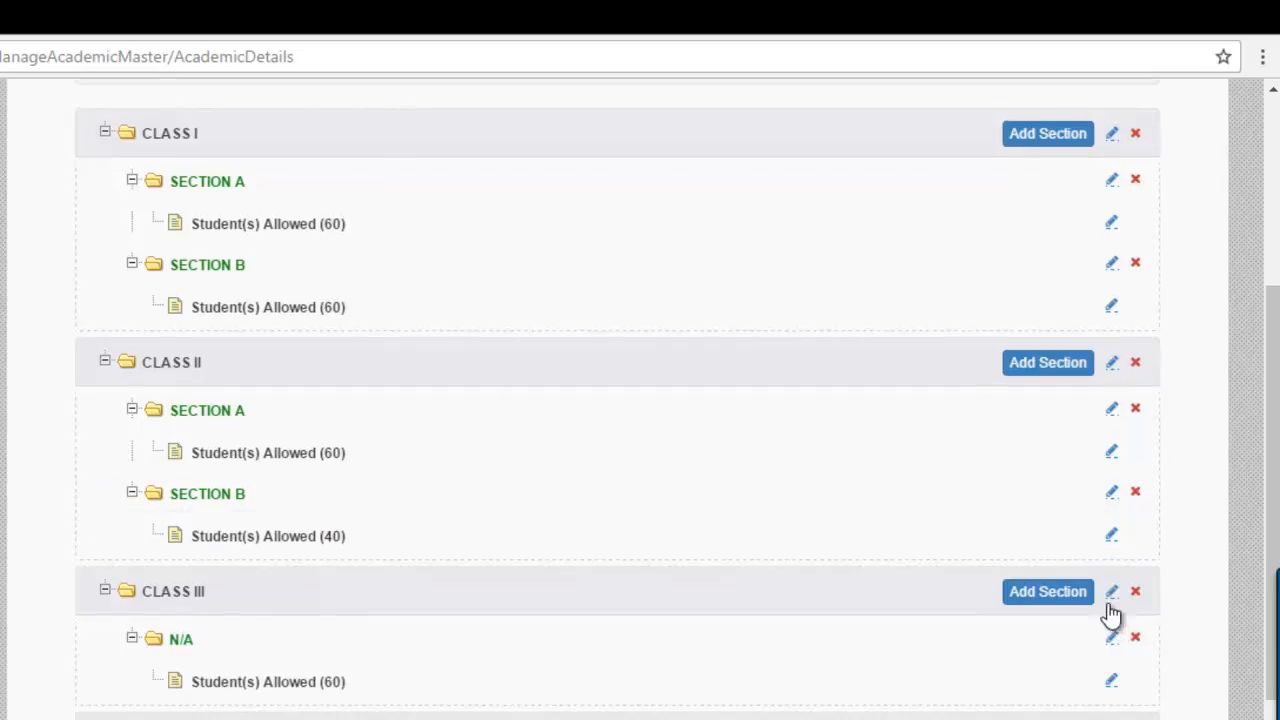
{"action": "left_click", "coordinate": [1111, 537]}
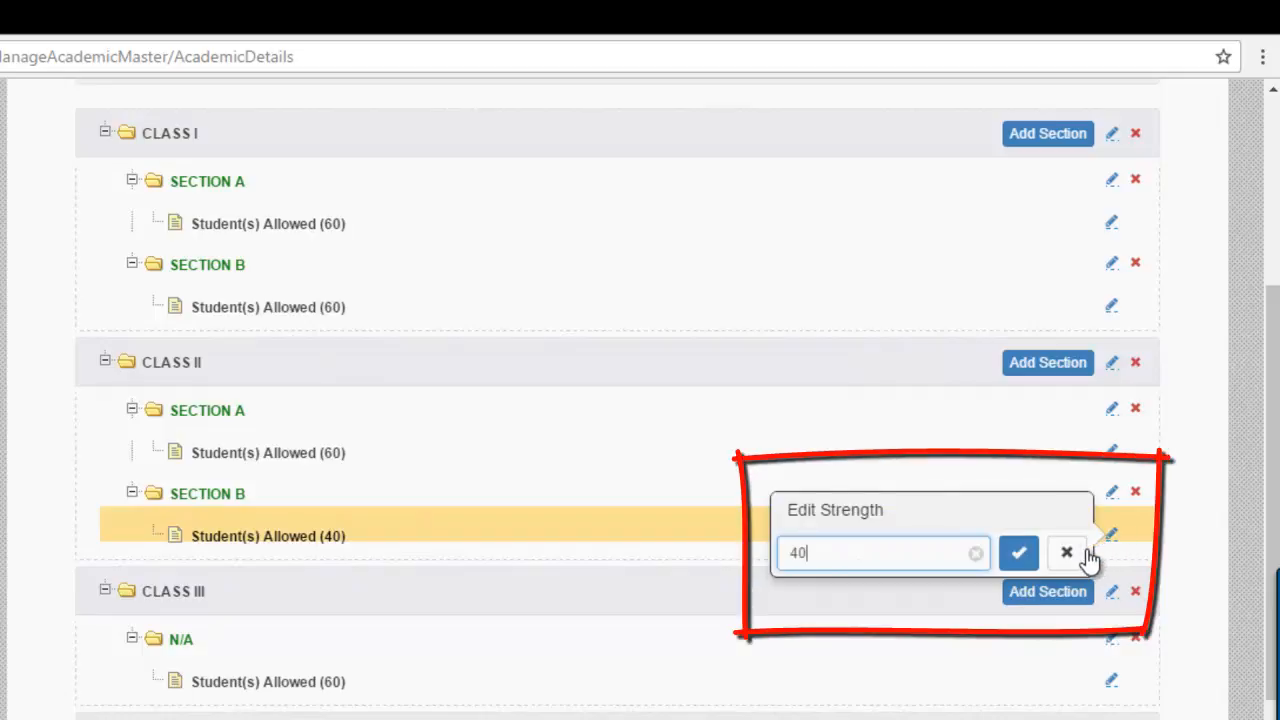
{"action": "left_click", "coordinate": [1068, 555]}
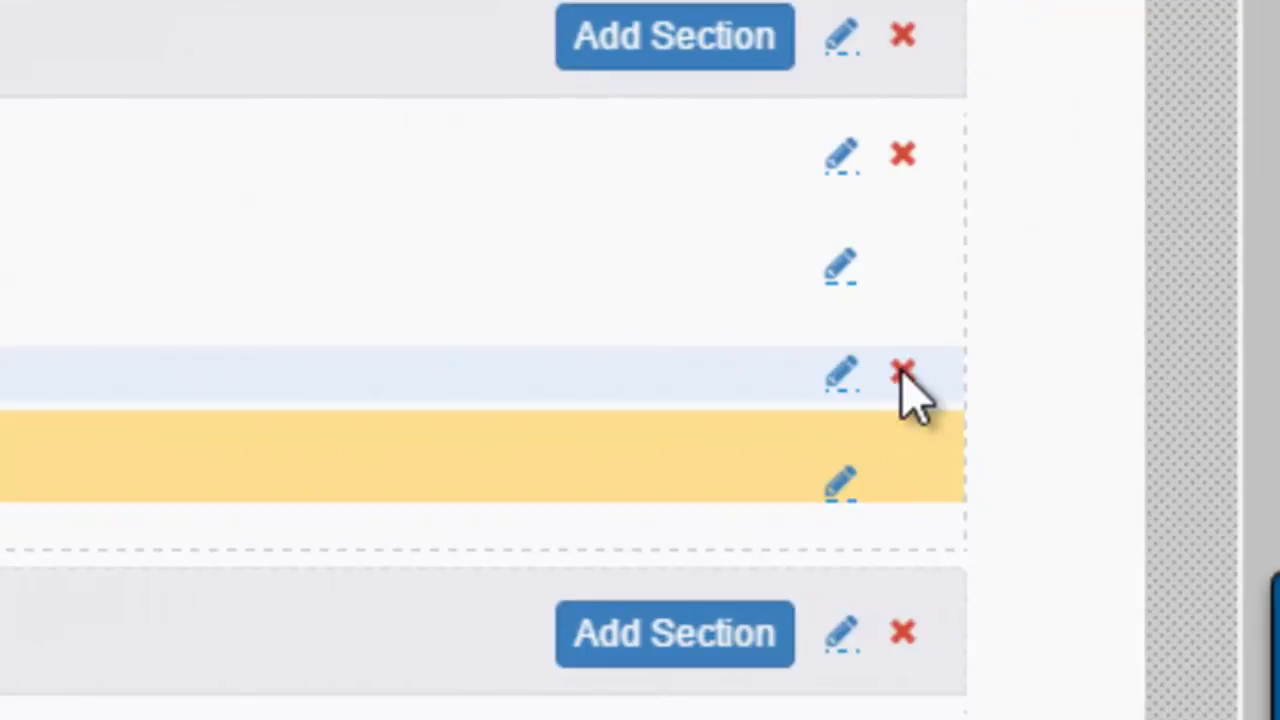
{"action": "left_click", "coordinate": [902, 374]}
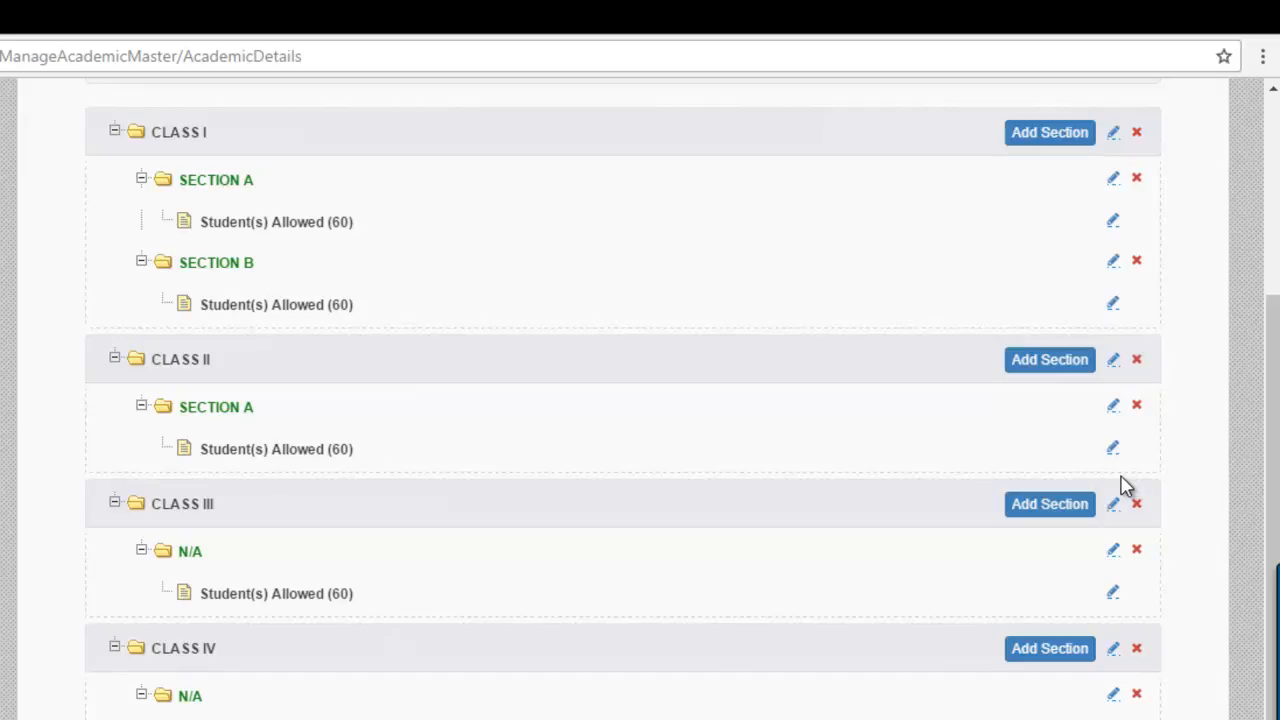
- Delete the N/A section of CLASS V and delete CLASS V itself, confirming both deletions
{"action": "scroll", "coordinate": [1126, 485], "scroll_direction": "down", "scroll_amount": 2}
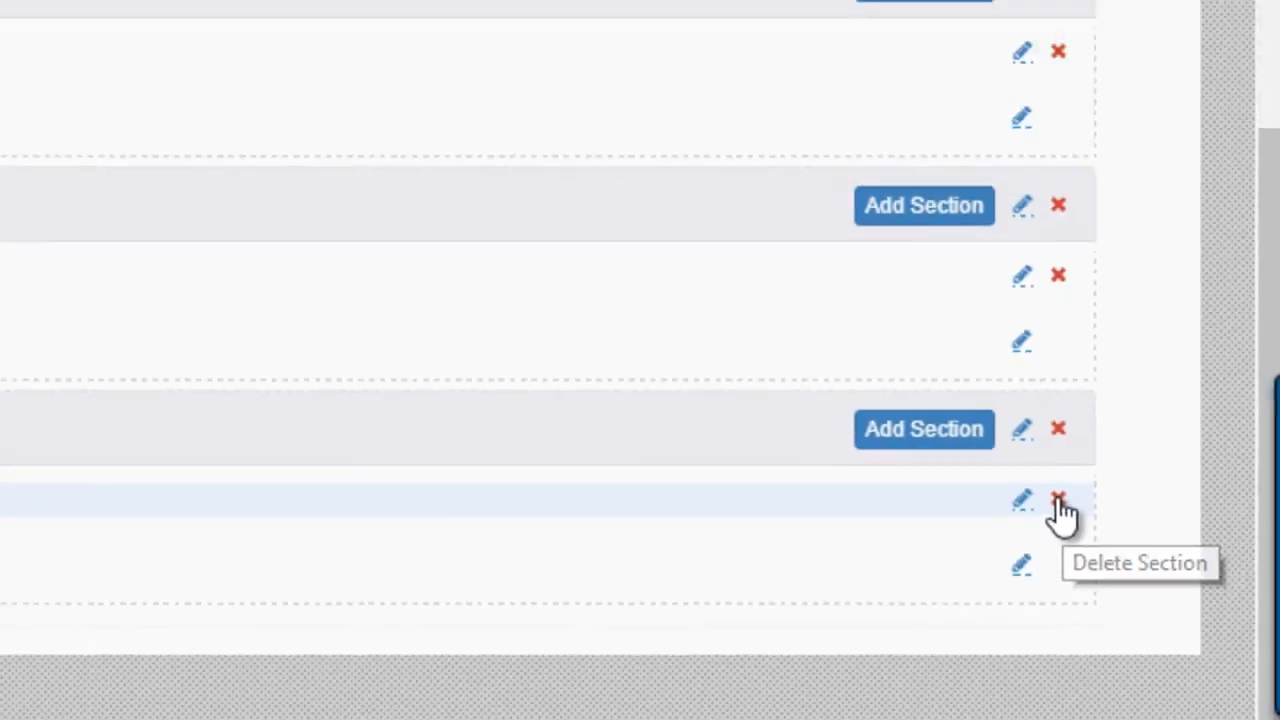
{"action": "left_click", "coordinate": [922, 364]}
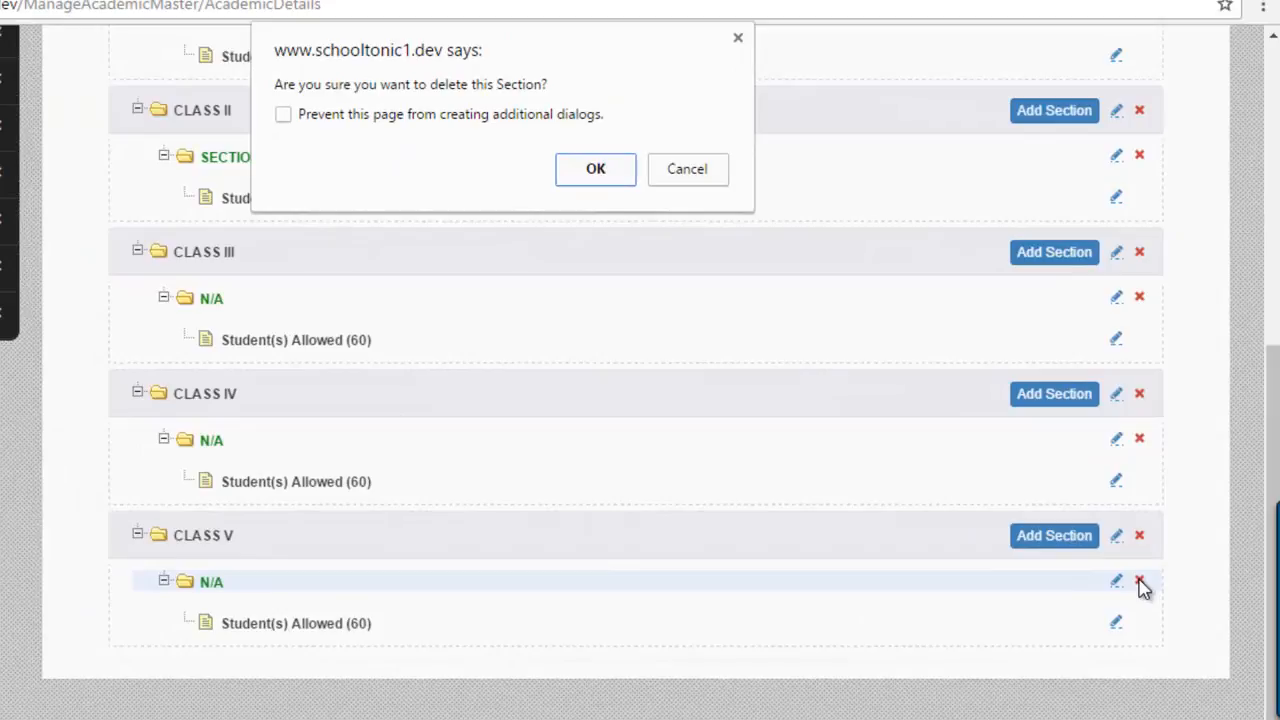
{"action": "key", "text": "Return"}
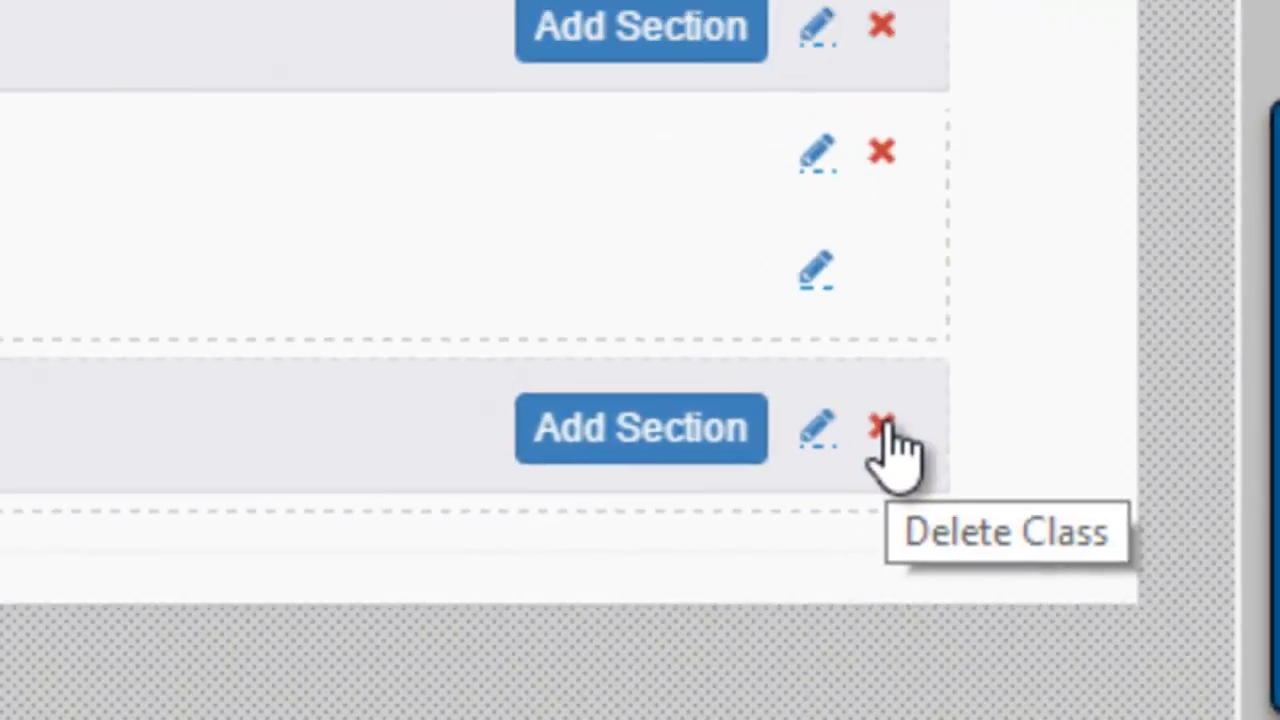
{"action": "left_click", "coordinate": [884, 430]}
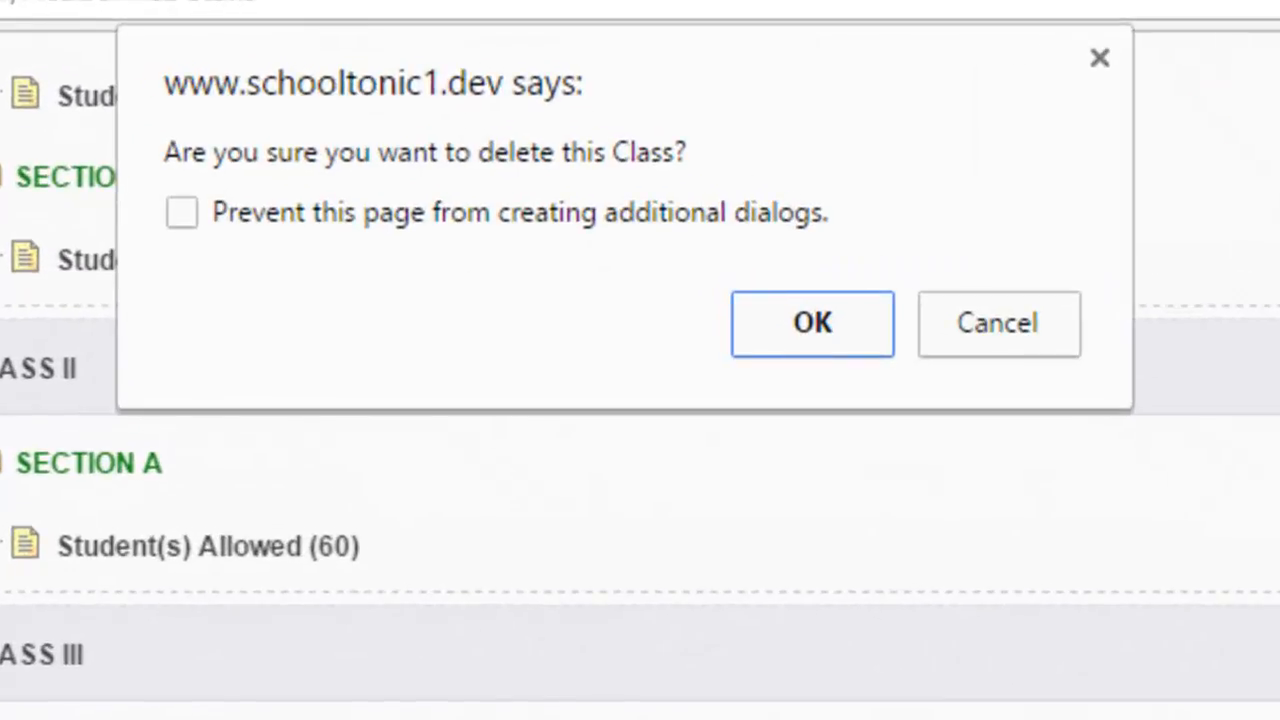
{"action": "key", "text": "Return"}
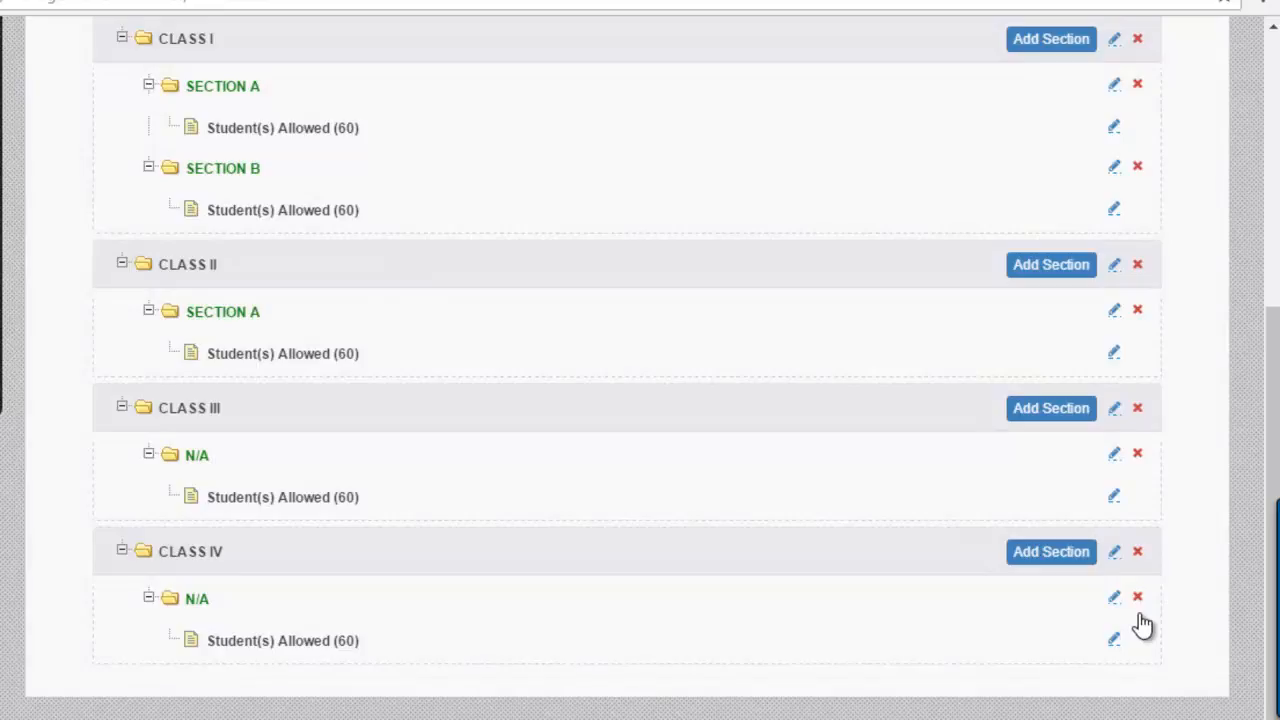
- Delete the N/A section of CLASS IV and delete CLASS IV itself, confirming both deletions
{"action": "scroll", "coordinate": [1143, 625], "scroll_direction": "down", "scroll_amount": 1}
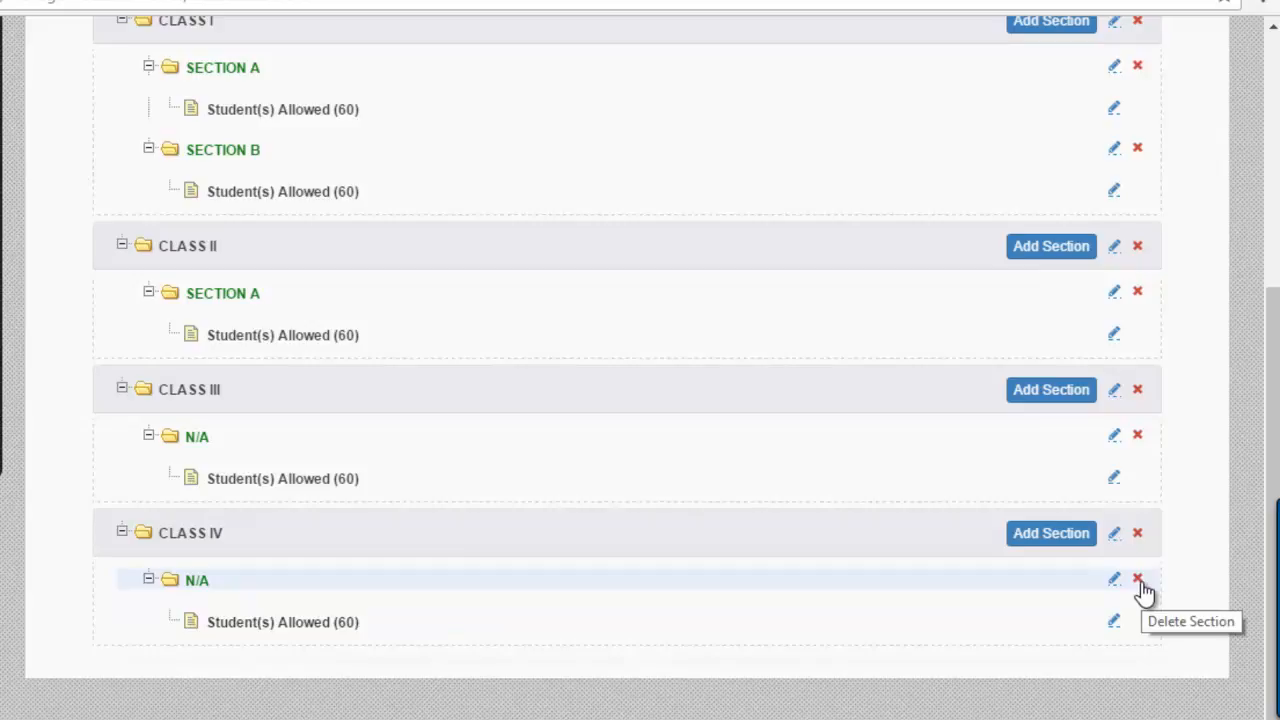
{"action": "left_click", "coordinate": [1141, 586]}
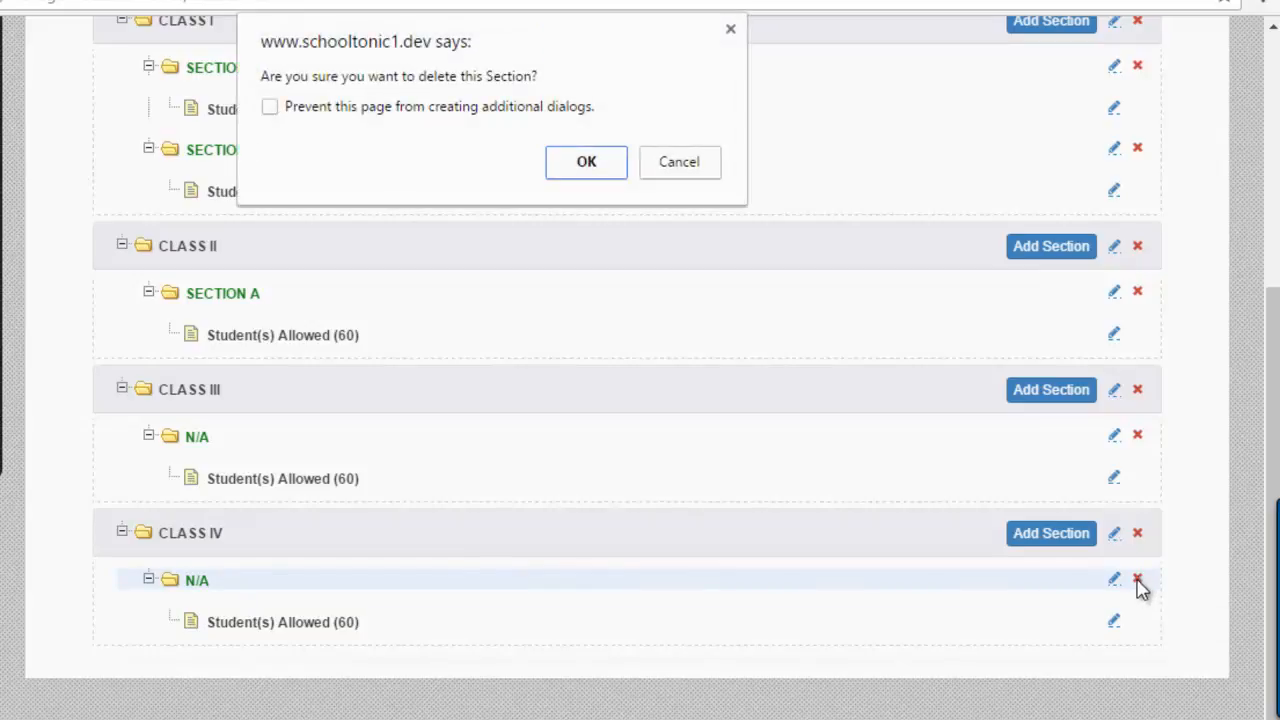
{"action": "key", "text": "Return"}
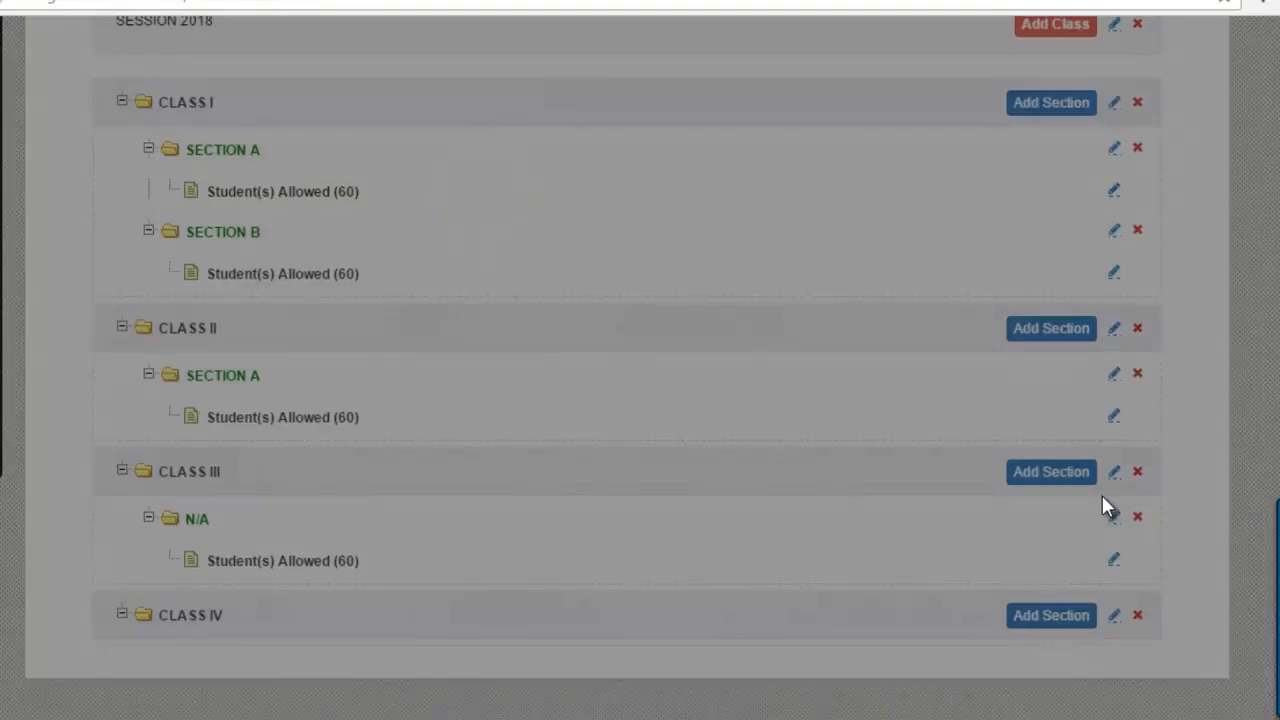
{"action": "left_click", "coordinate": [1139, 616]}
{"action": "key", "text": "Return"}
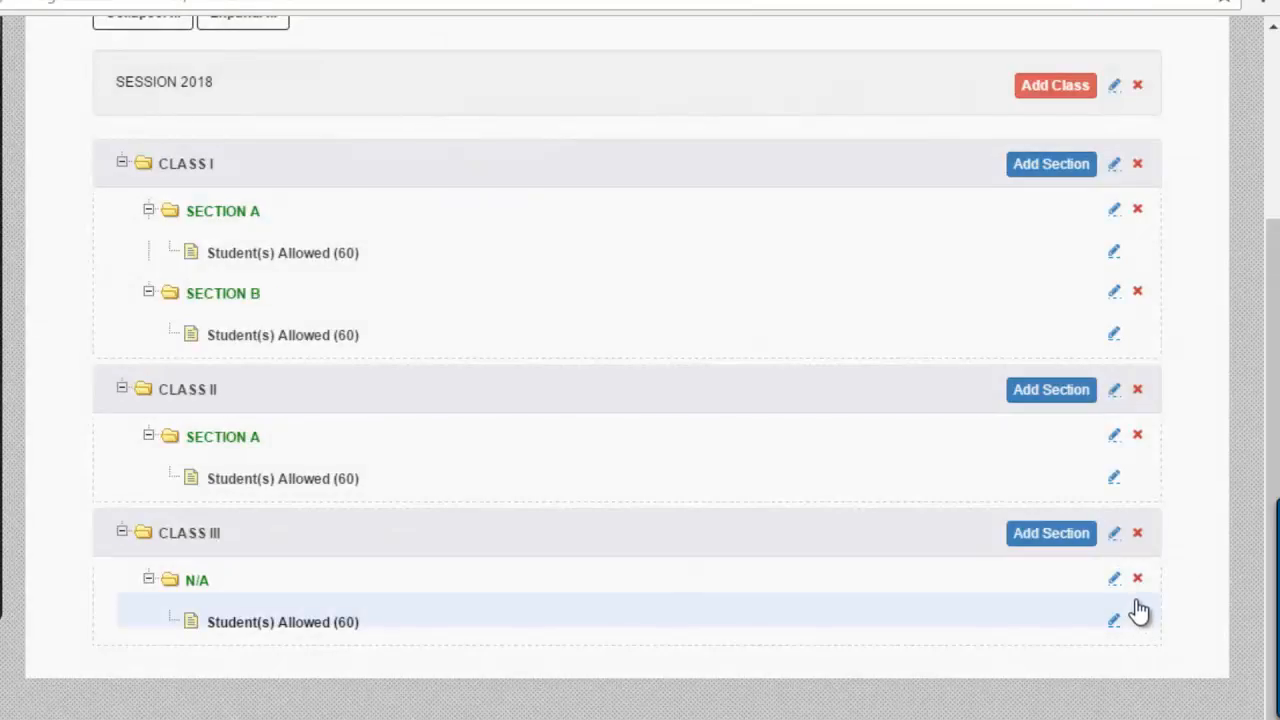
- Delete CLASS III with its N/A section and CLASS II with its SECTION A, removing each section before its class
{"action": "left_click", "coordinate": [1136, 579]}
{"action": "key", "text": "Return"}
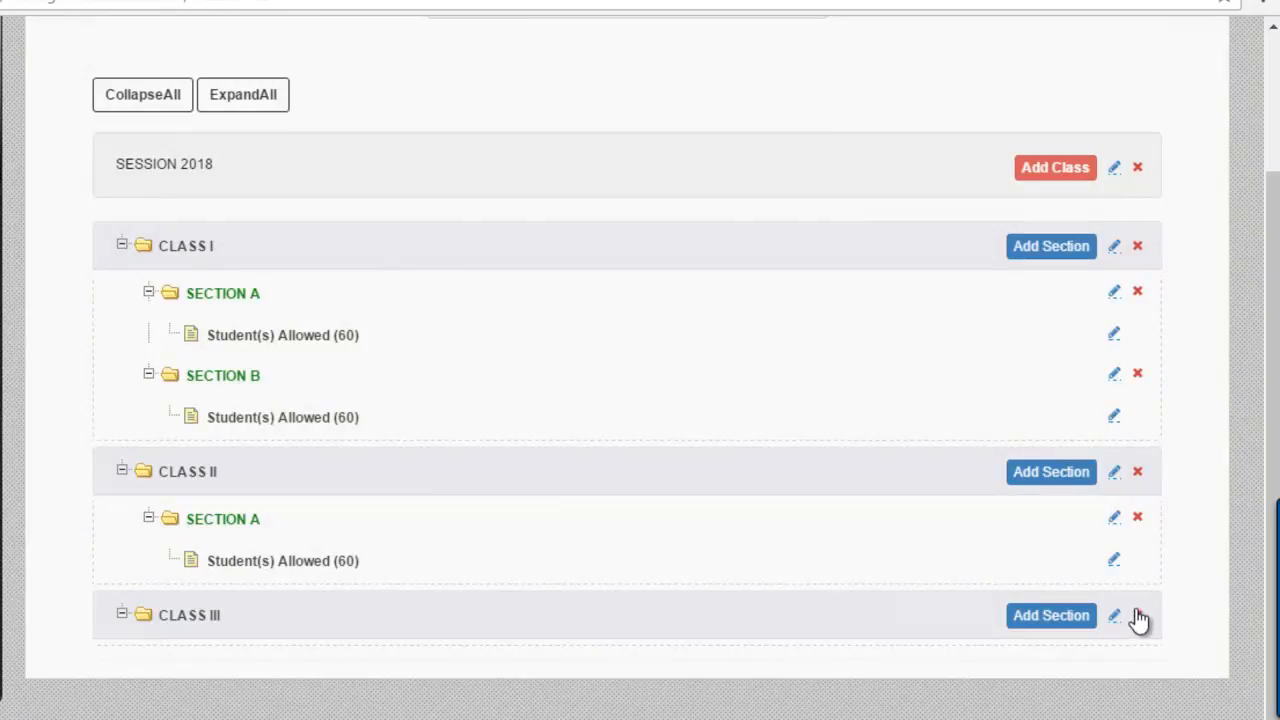
{"action": "left_click", "coordinate": [1137, 615]}
{"action": "key", "text": "Return"}
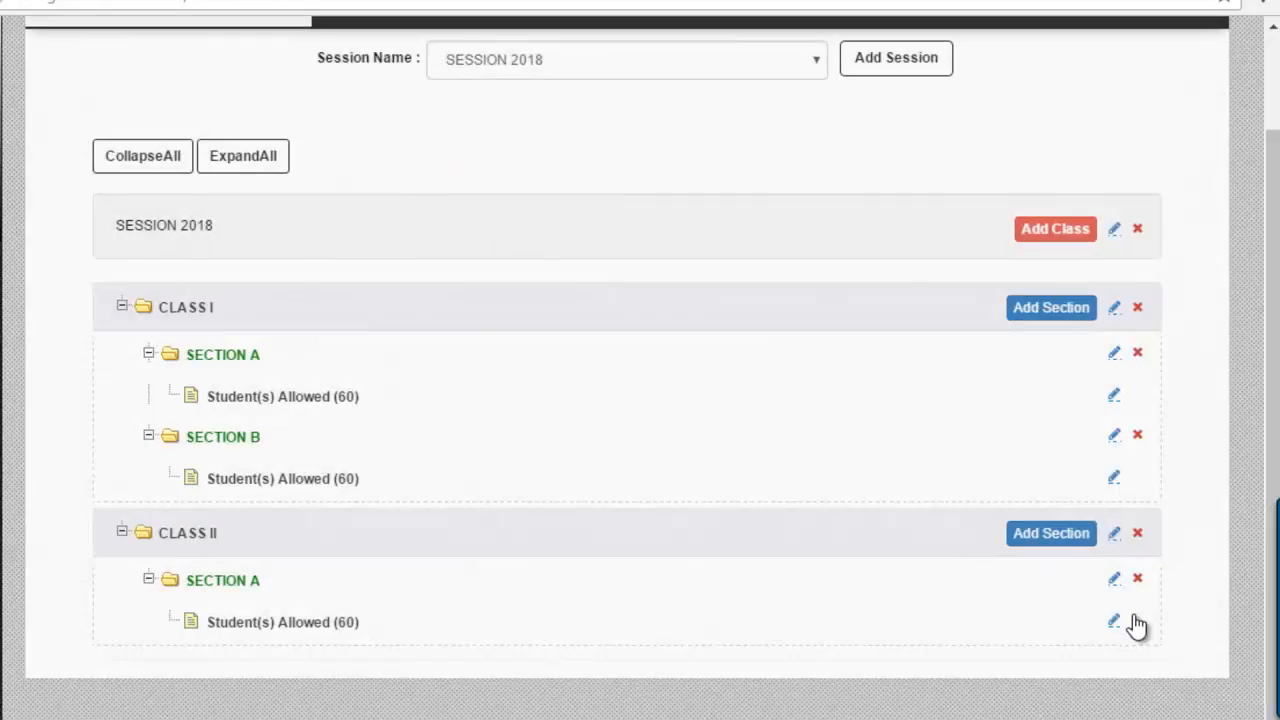
{"action": "key", "text": "Return"}
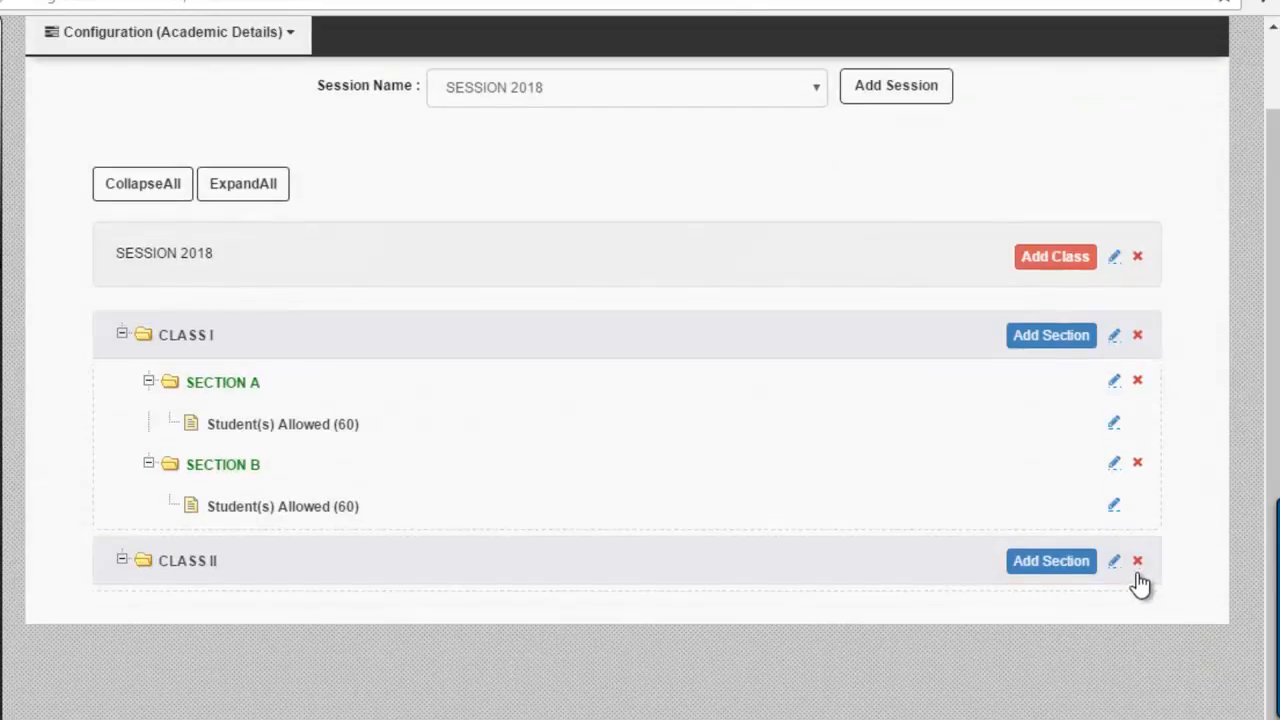
{"action": "left_click", "coordinate": [1138, 562]}
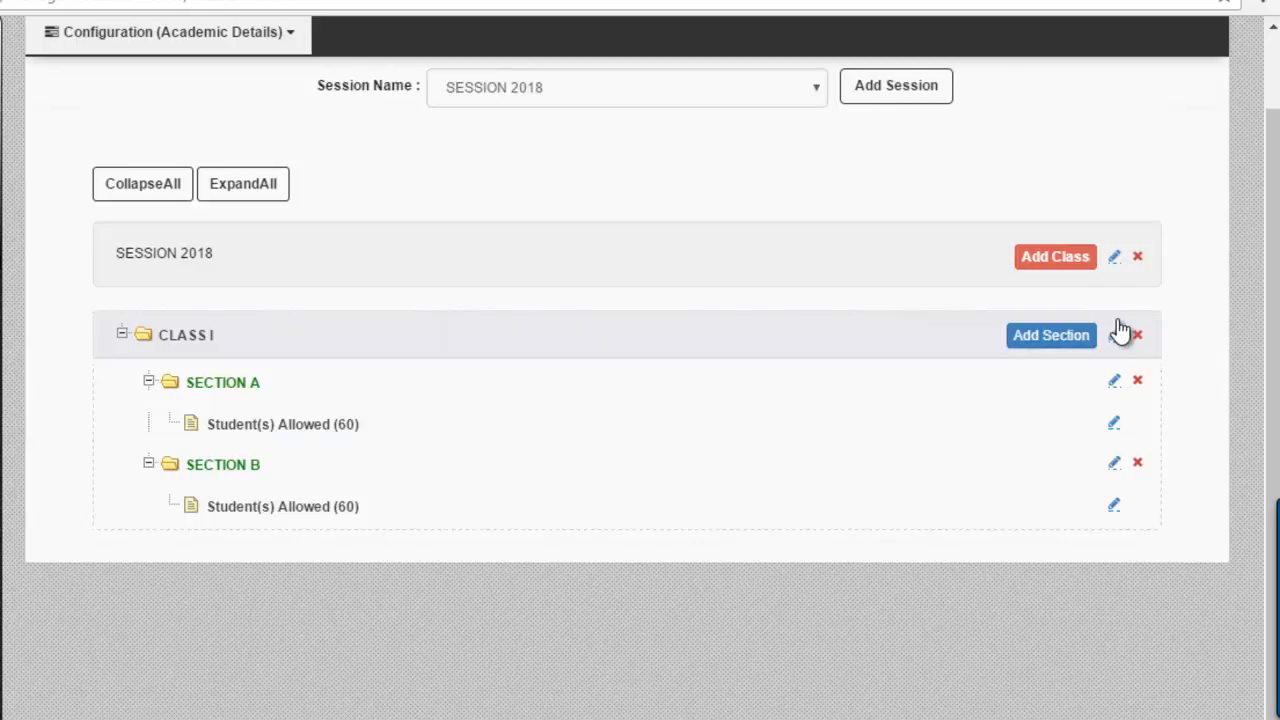
- Try to delete SESSION 2018 while it still contains CLASS I and its sections
{"action": "left_click", "coordinate": [1138, 257]}
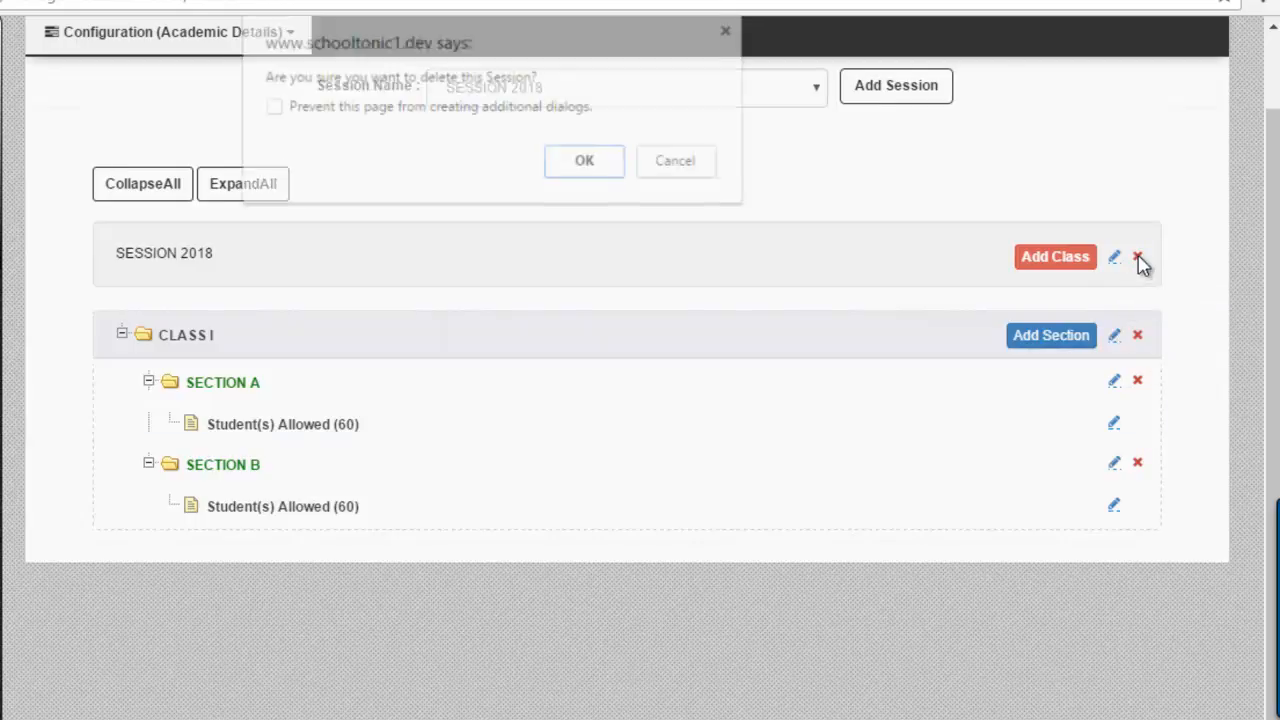
{"action": "key", "text": "Return"}
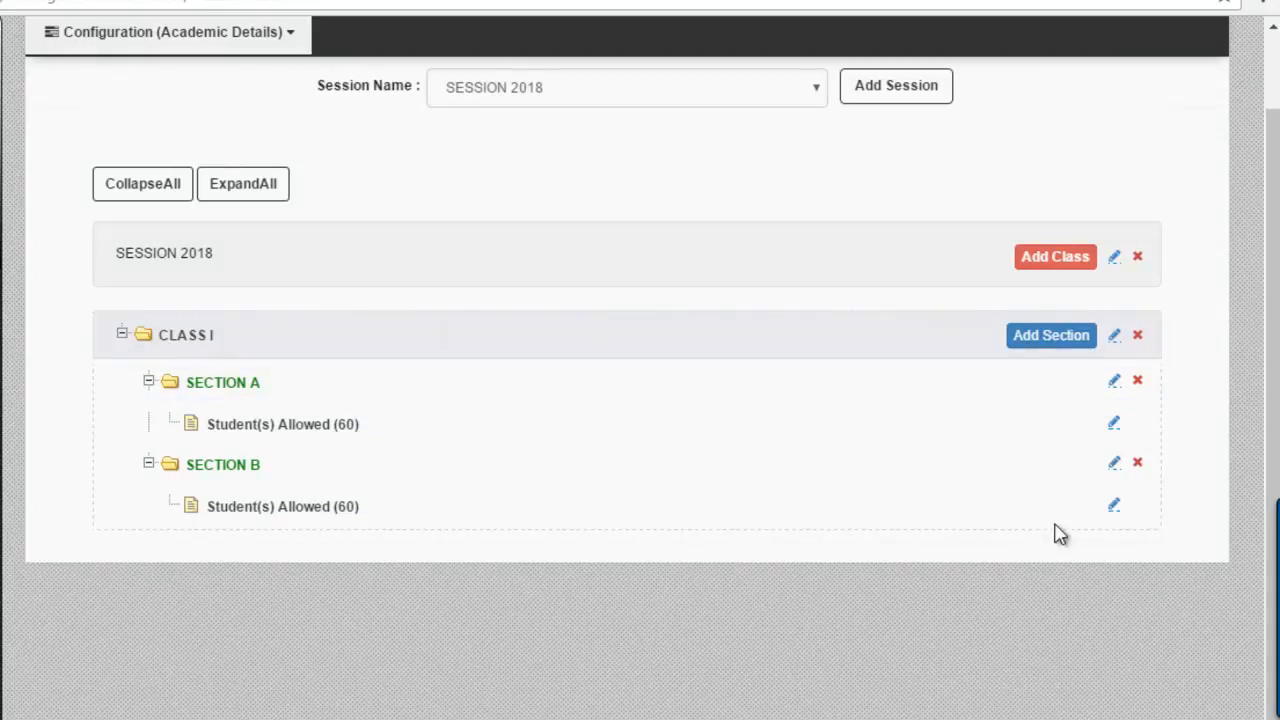
- Delete CLASS I after removing its SECTION B and SECTION A, and delete the emptied SESSION 2018
{"action": "left_click", "coordinate": [1138, 465]}
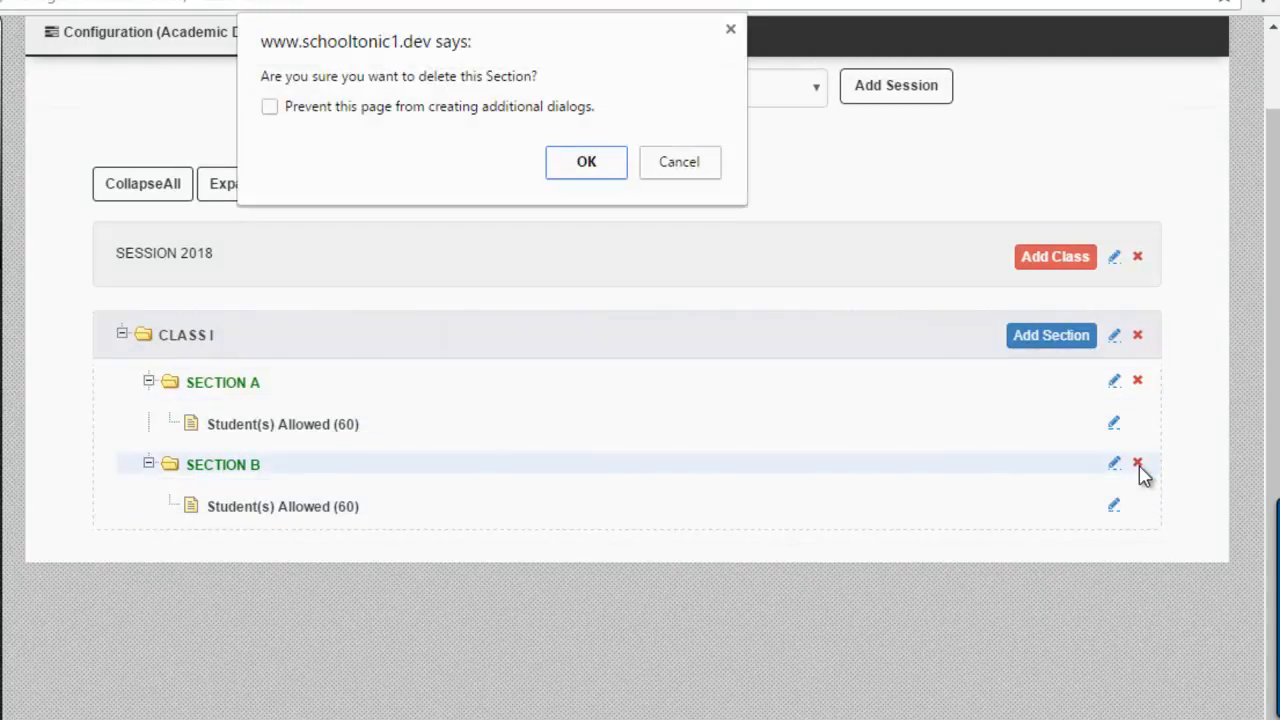
{"action": "key", "text": "Return"}
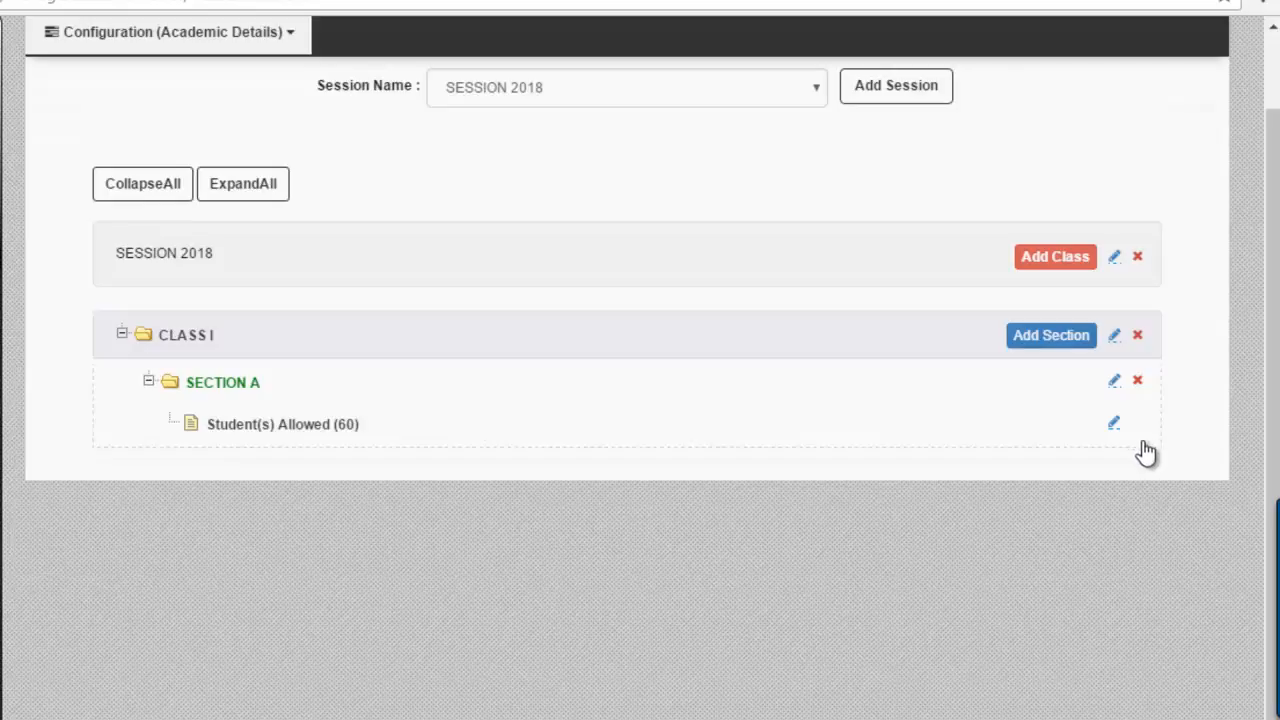
{"action": "left_click", "coordinate": [1138, 382]}
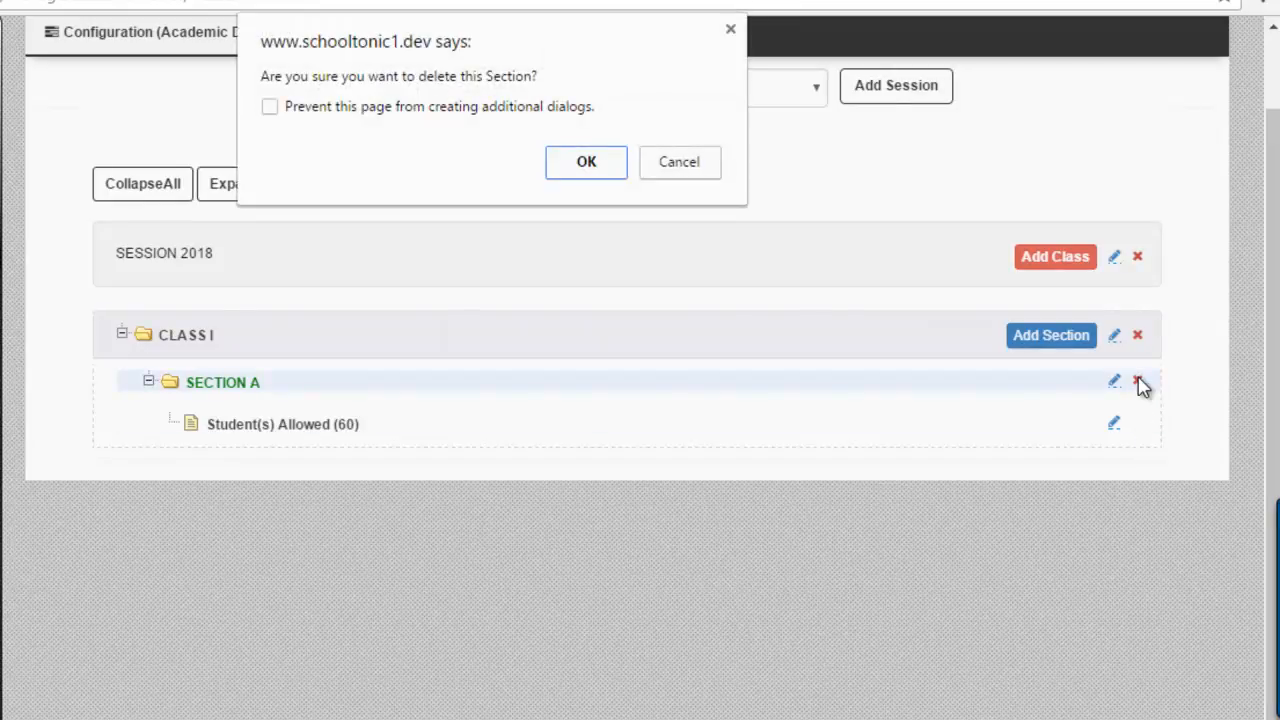
{"action": "key", "text": "Return"}
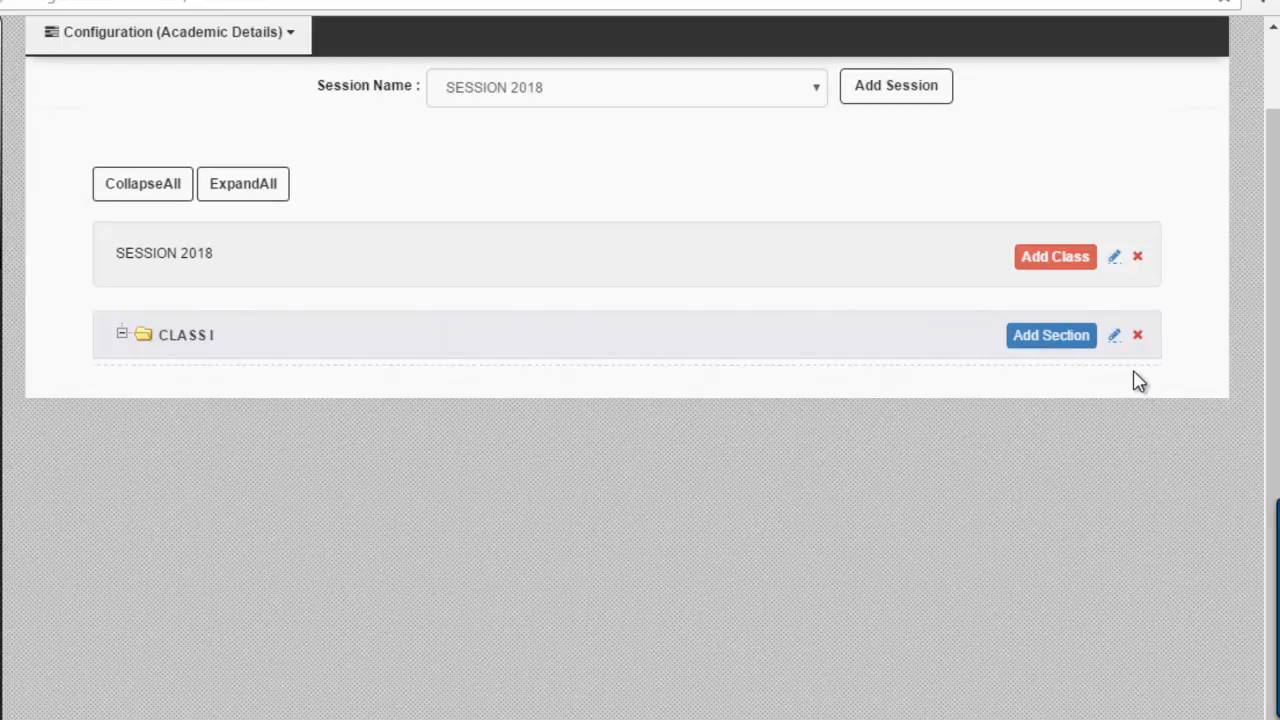
{"action": "left_click", "coordinate": [1138, 336]}
{"action": "key", "text": "Return"}
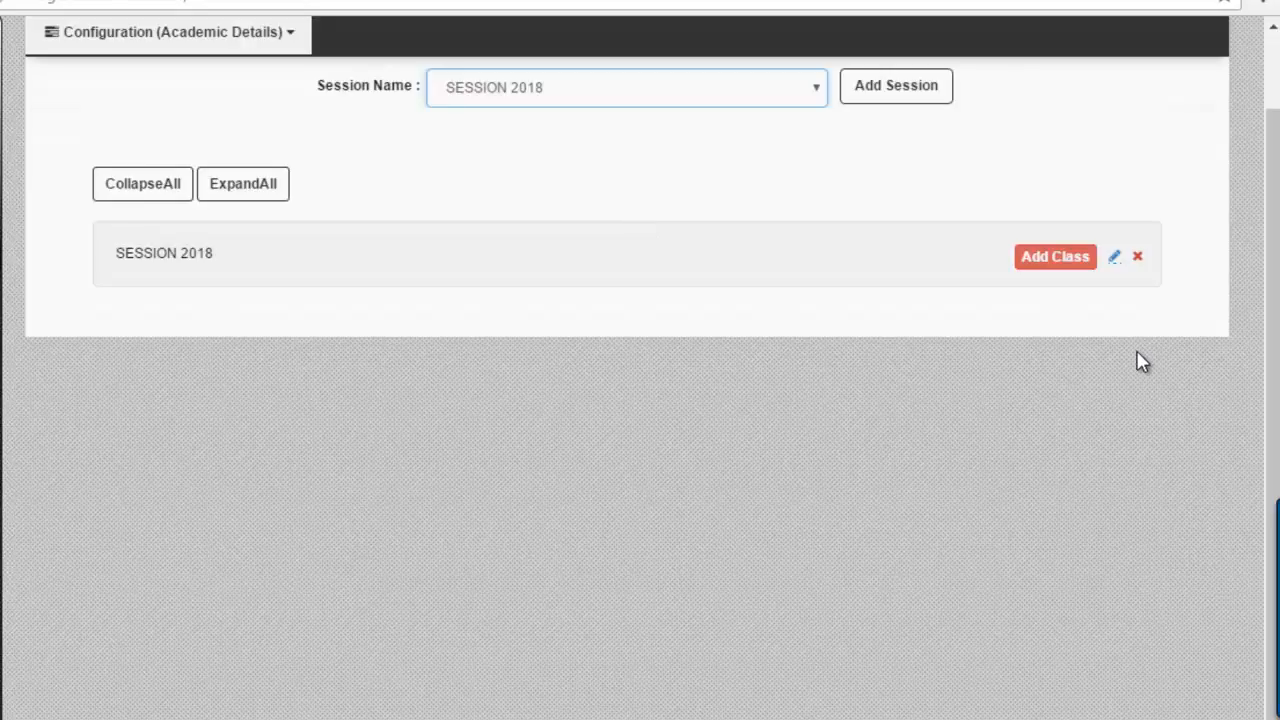
{"action": "left_click", "coordinate": [1139, 260]}
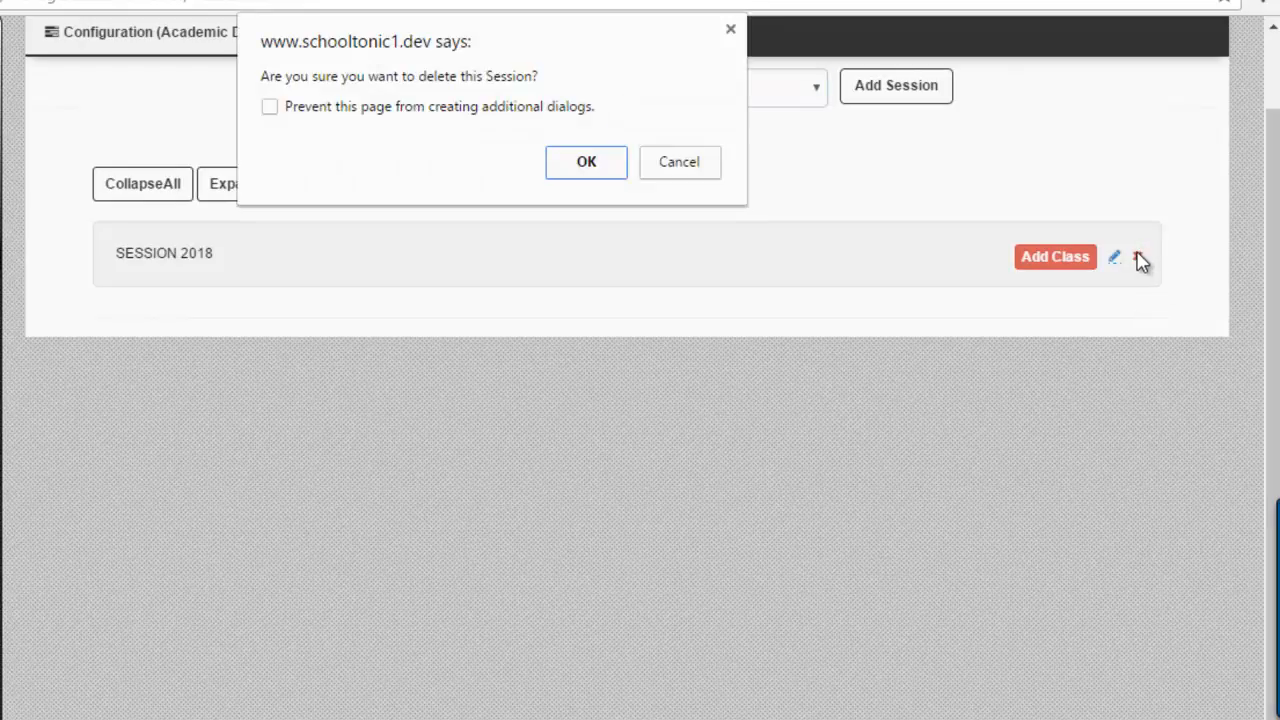
{"action": "key", "text": "Return"}
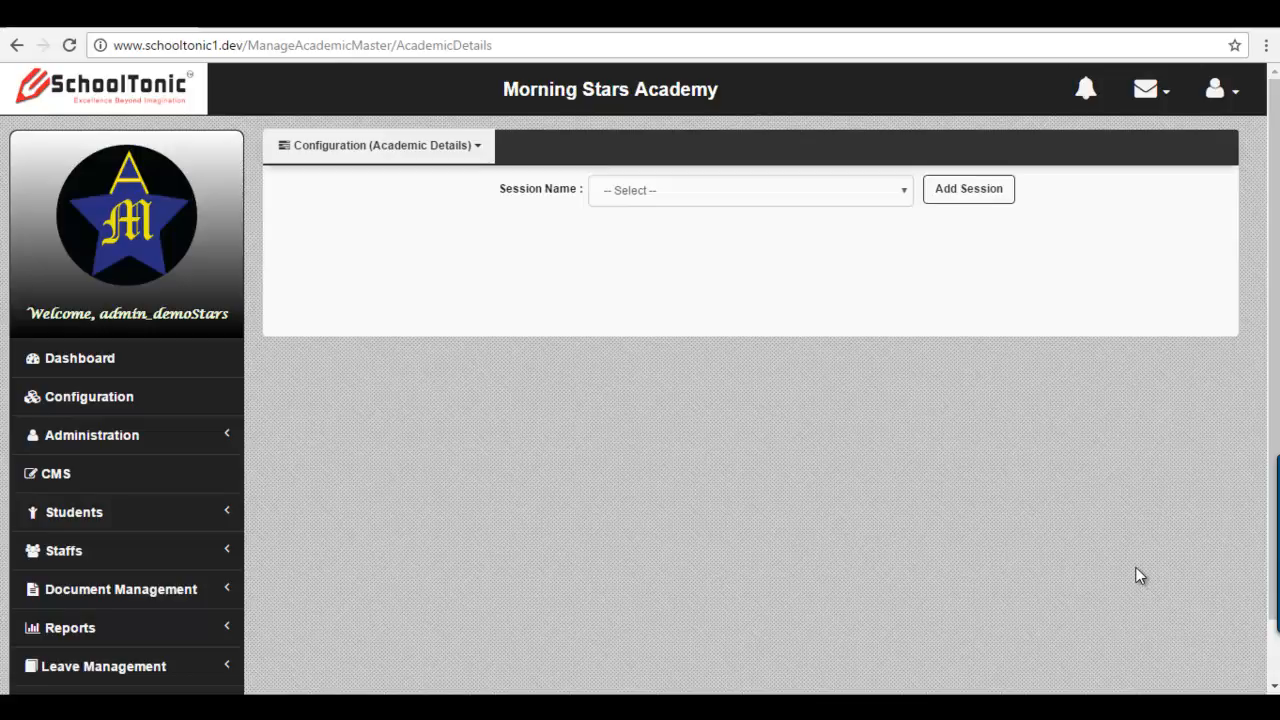
- Select SESSION 2016, review its classes and sections, and open and cancel the strength edit for SECTION A of CLASS 1
{"action": "left_click", "coordinate": [848, 196]}
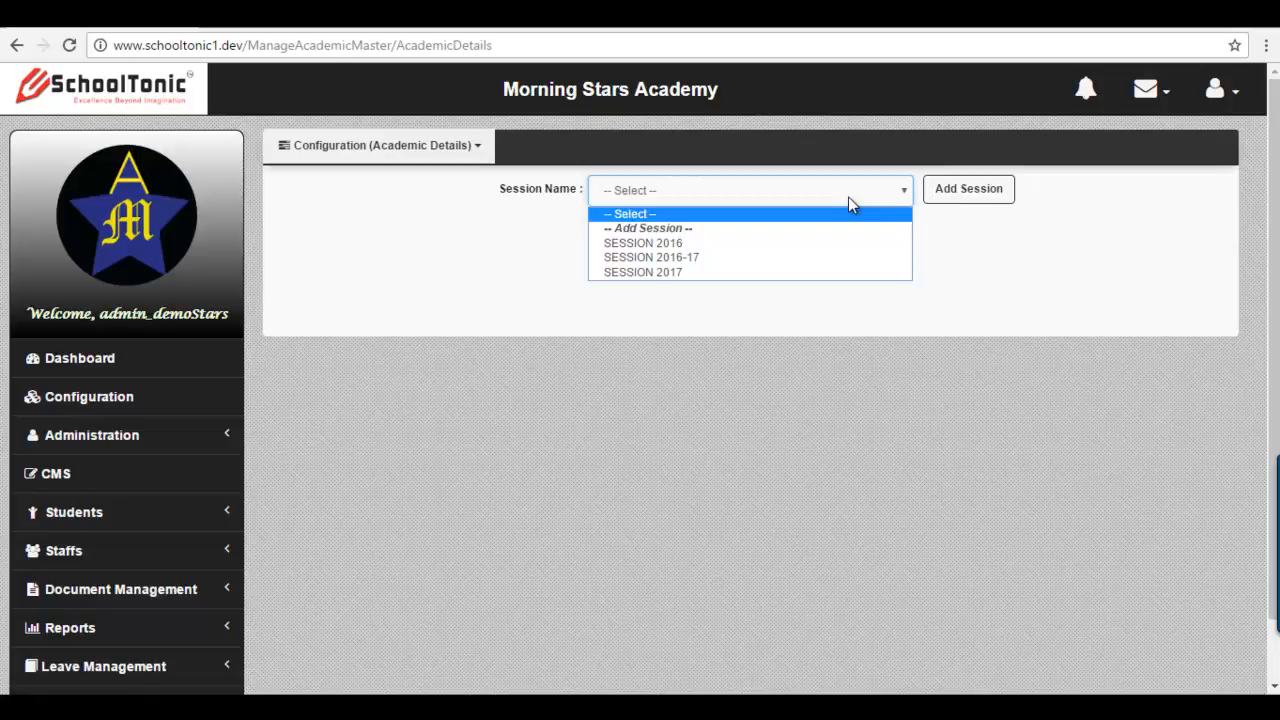
{"action": "left_click", "coordinate": [797, 245]}
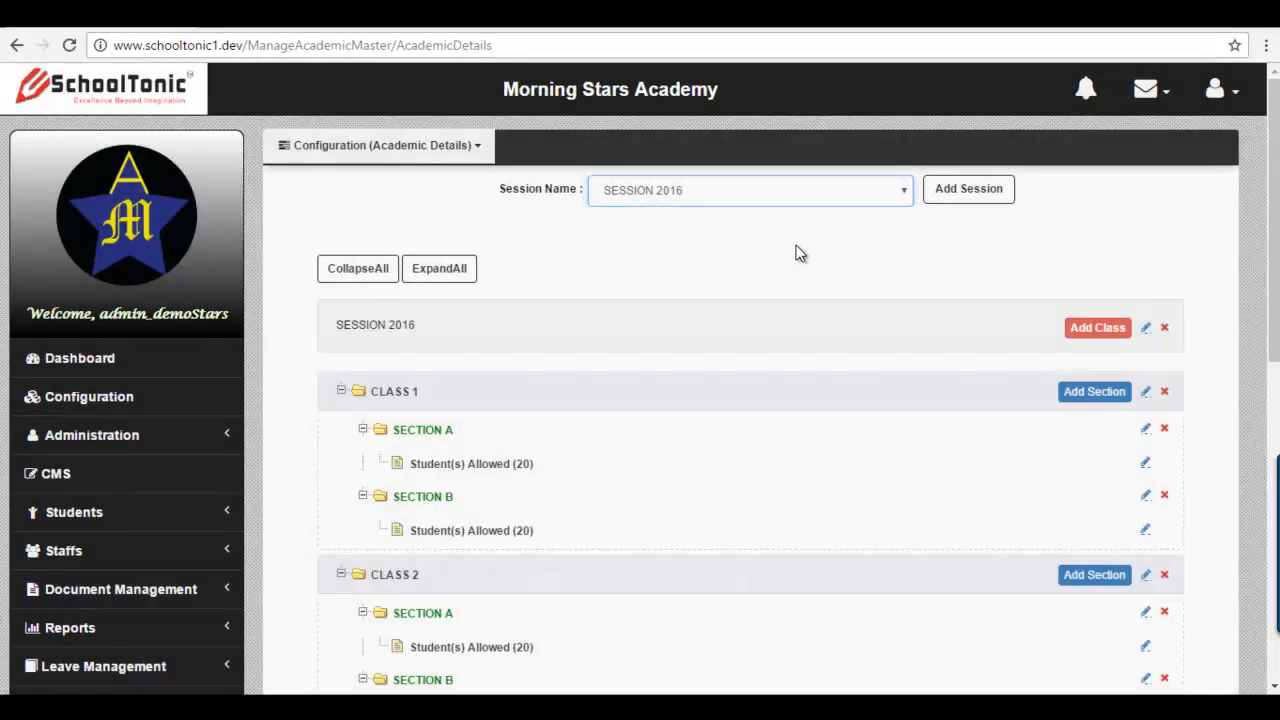
{"action": "scroll", "coordinate": [725, 498], "scroll_direction": "down", "scroll_amount": 5}
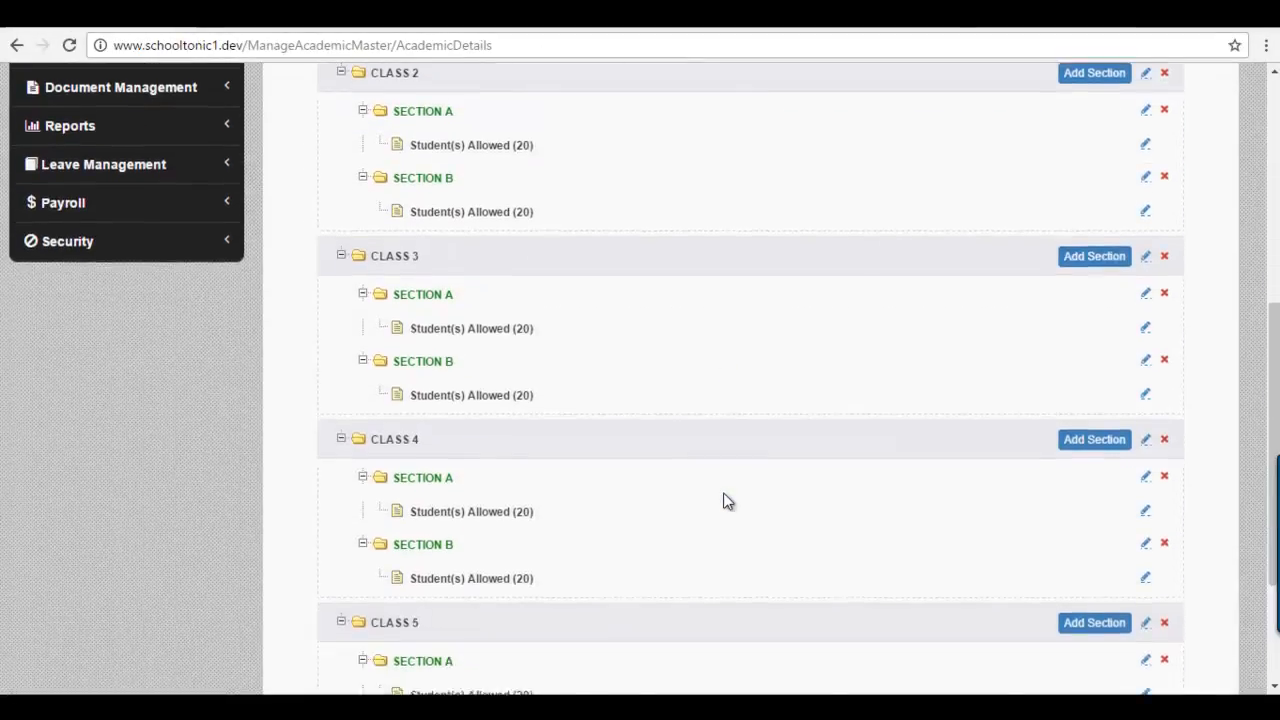
{"action": "scroll", "coordinate": [727, 500], "scroll_direction": "down", "scroll_amount": 2}
{"action": "scroll", "coordinate": [727, 500], "scroll_direction": "up", "scroll_amount": 6}
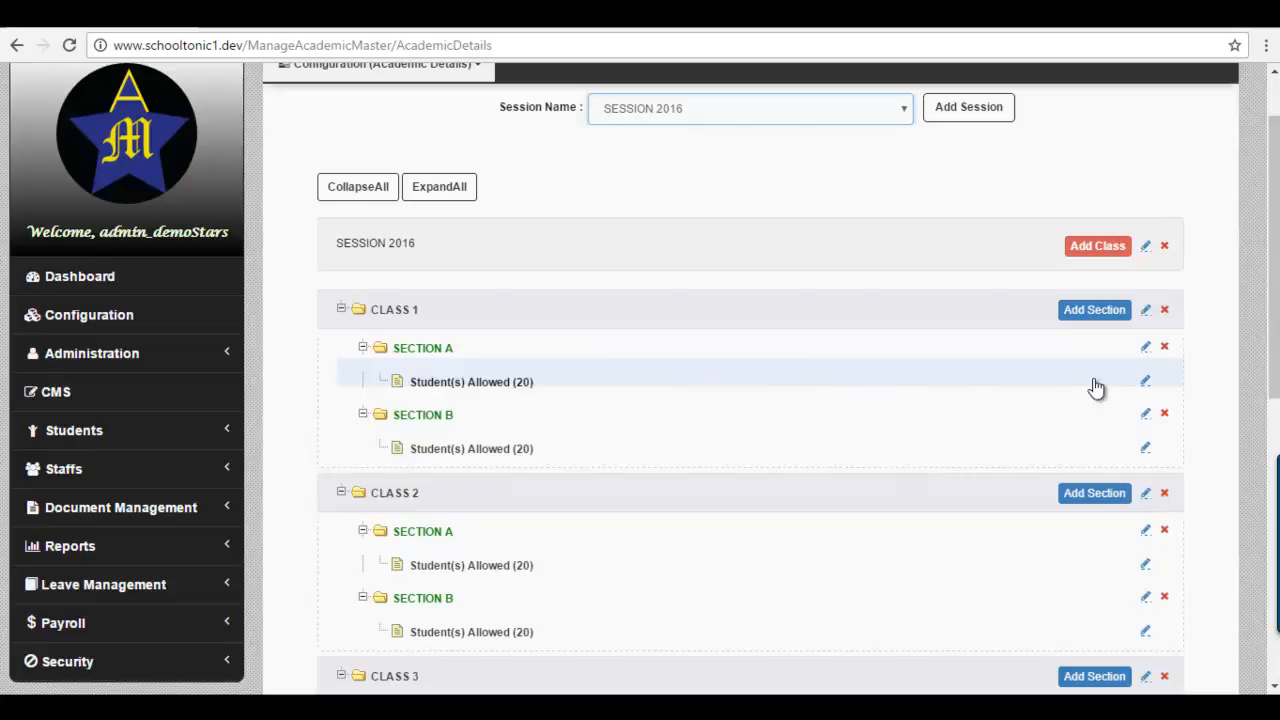
{"action": "left_click", "coordinate": [1147, 385]}
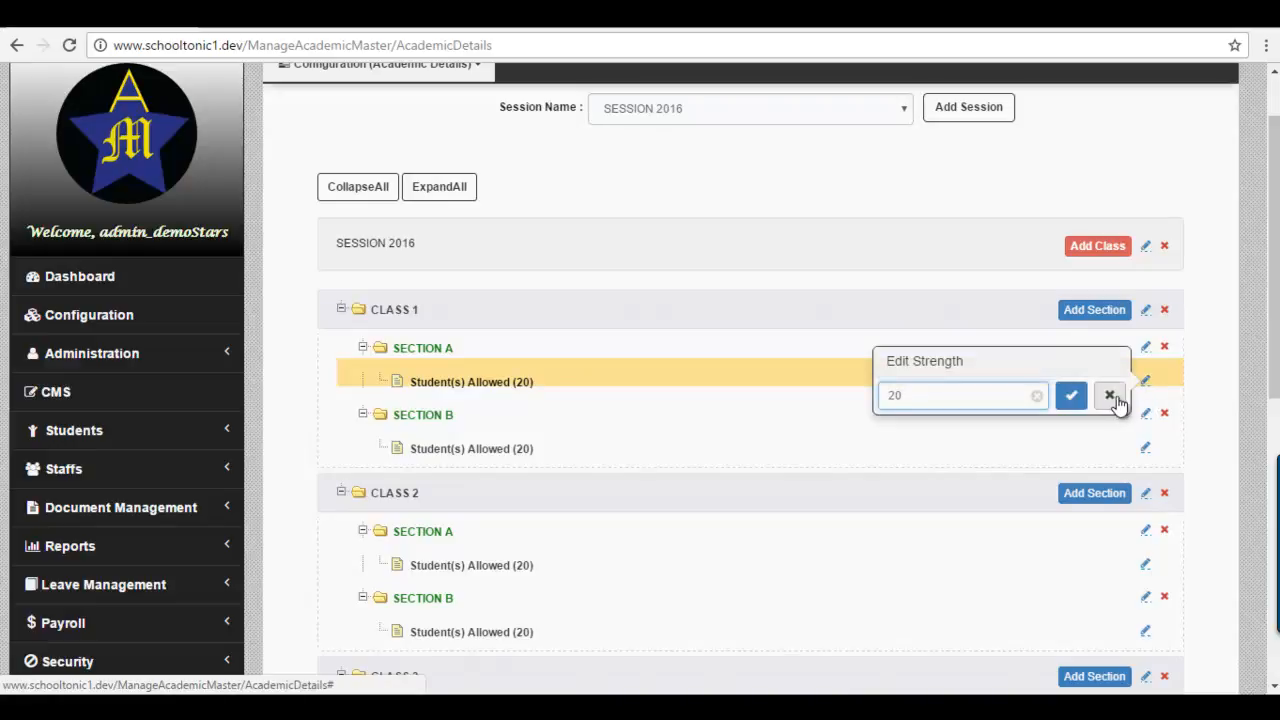
{"action": "left_click", "coordinate": [1112, 395]}
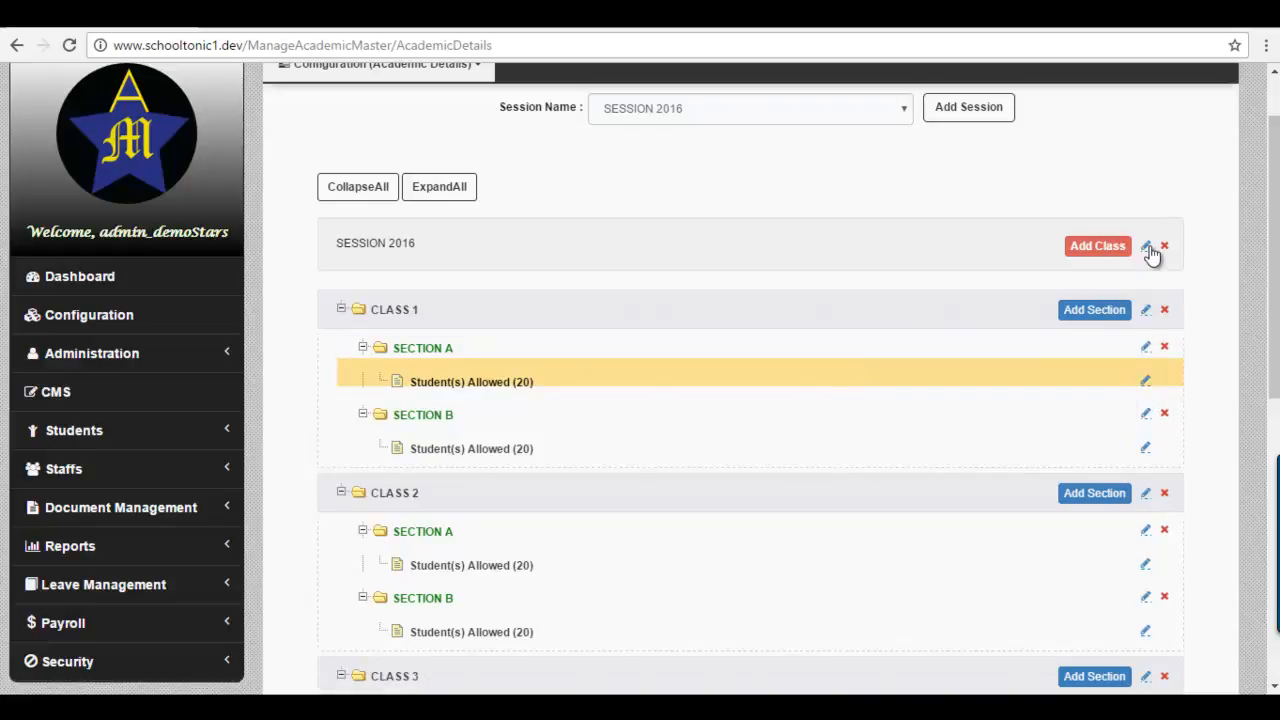